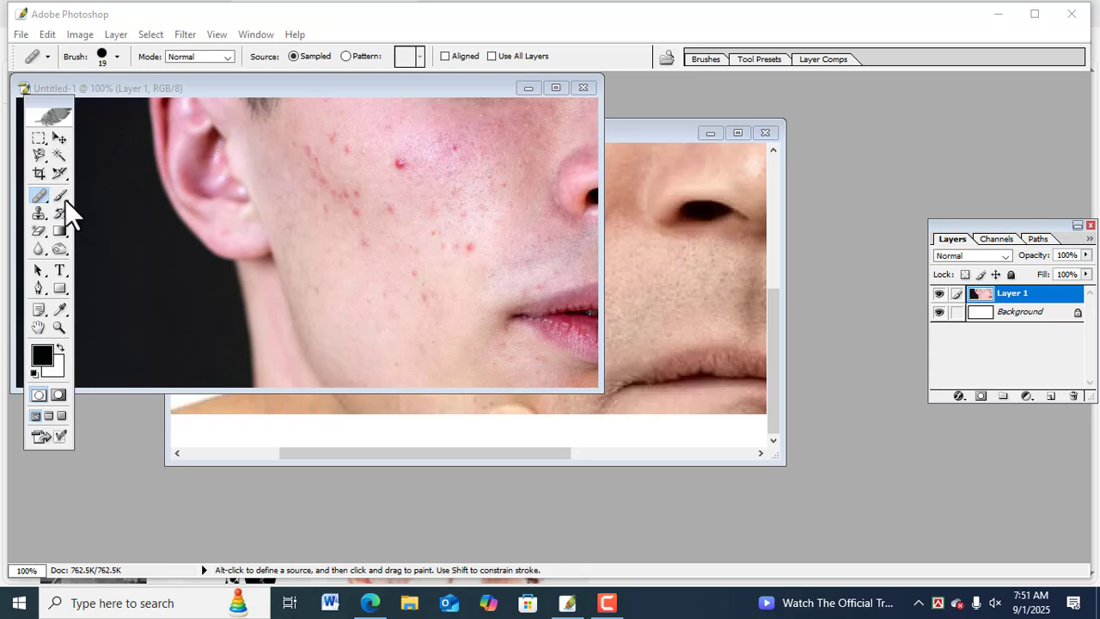
Heal the large red pimple on the cheek with the Healing Brush, sampling clear skin on the lower cheek.
{"action": "left_click", "coordinate": [64, 198]}
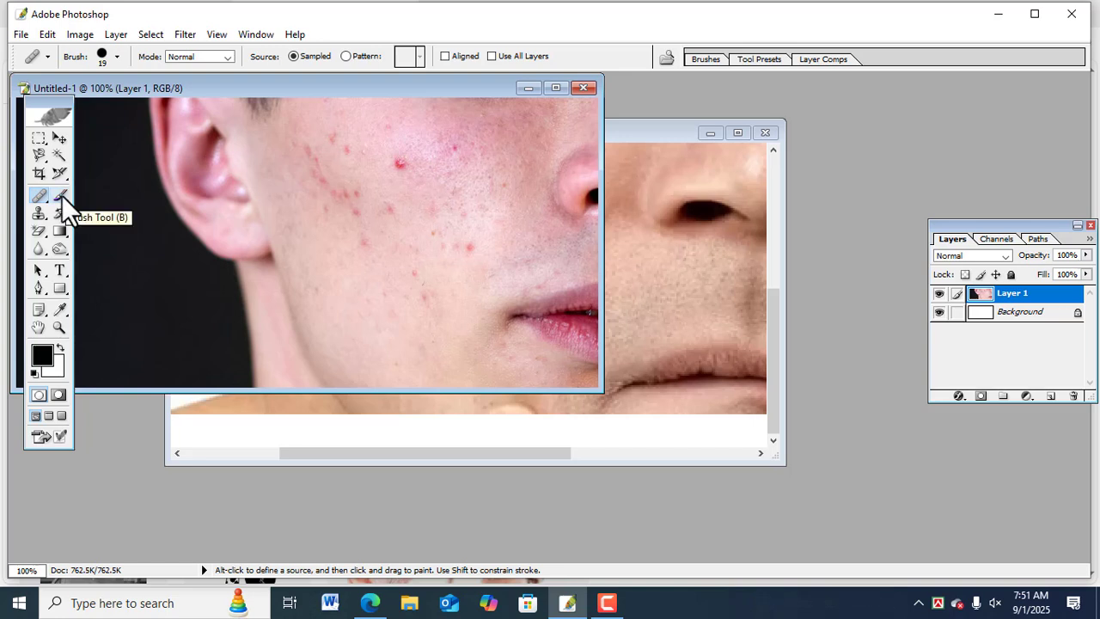
{"action": "left_click", "coordinate": [38, 195]}
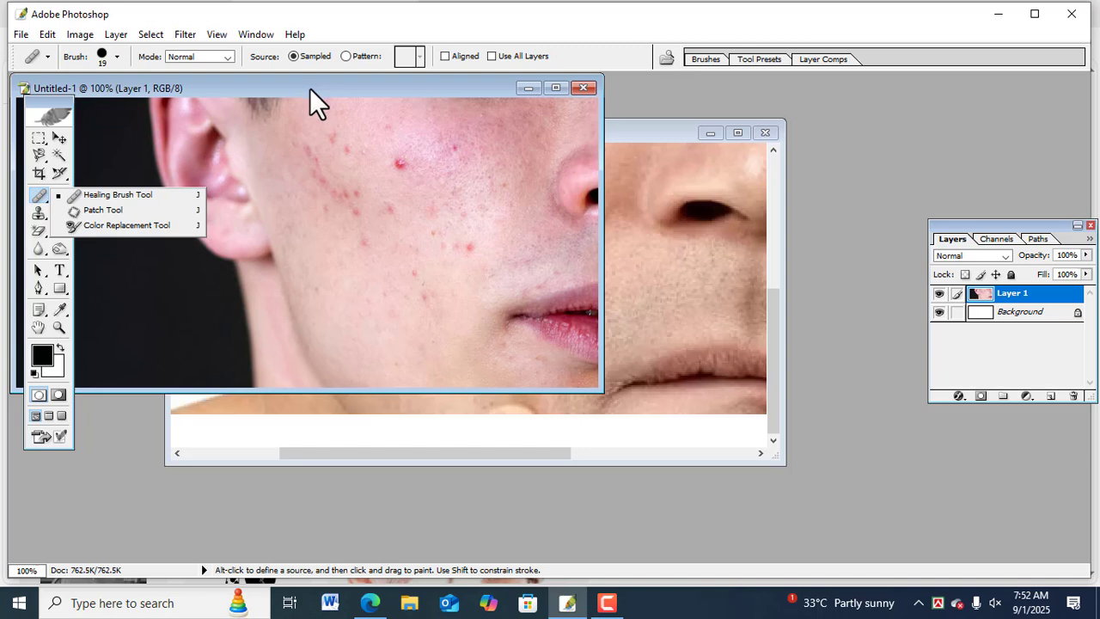
{"action": "left_click", "coordinate": [98, 198]}
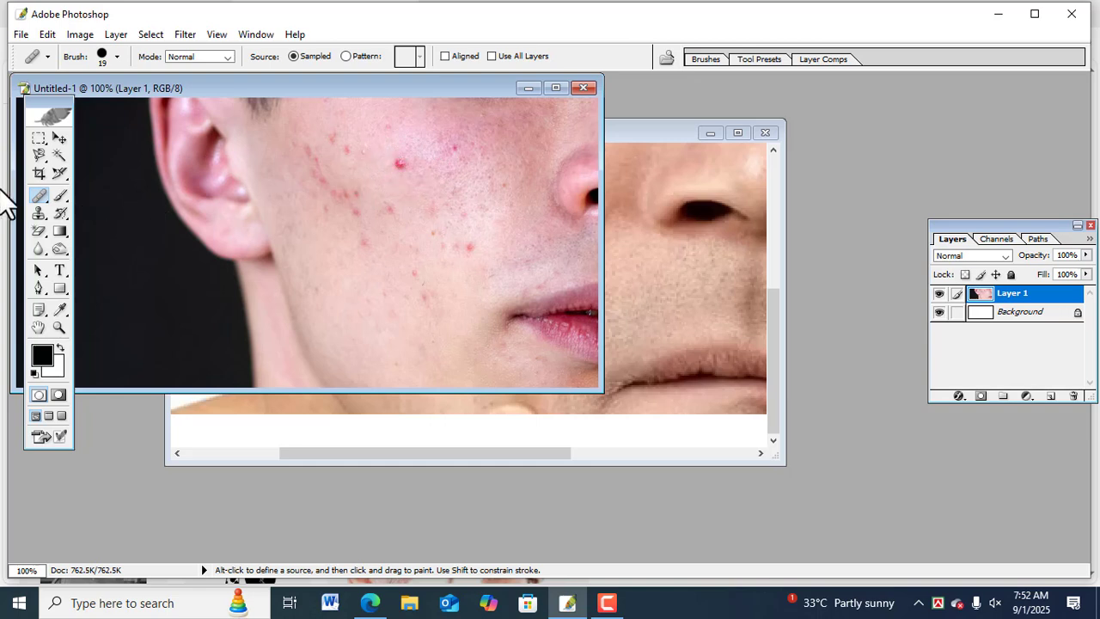
{"action": "left_click", "coordinate": [42, 200]}
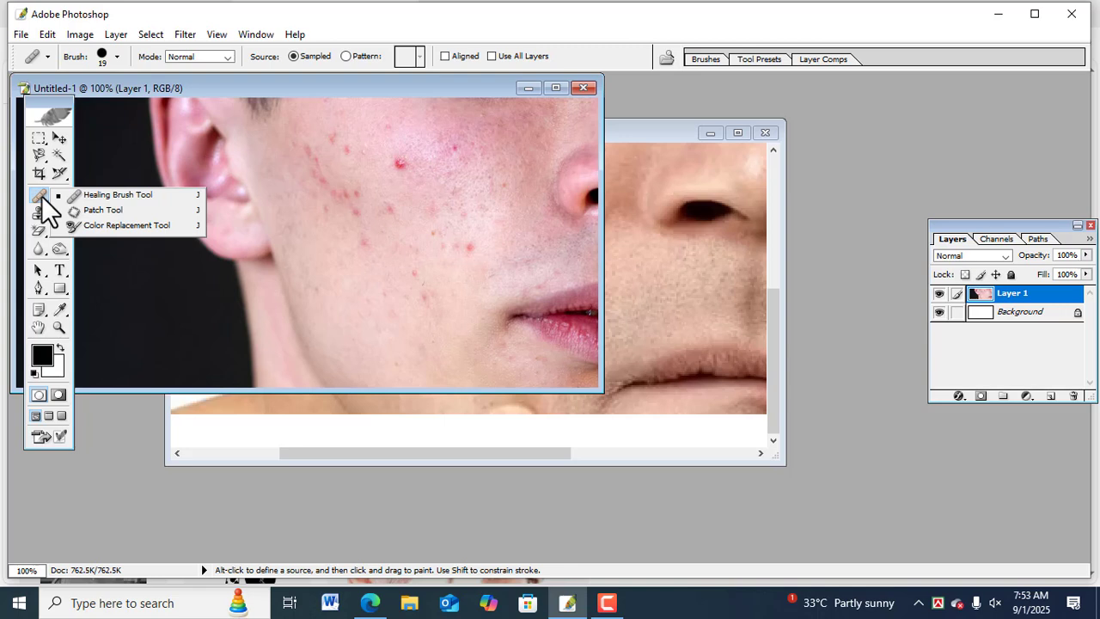
{"action": "left_click", "coordinate": [89, 198]}
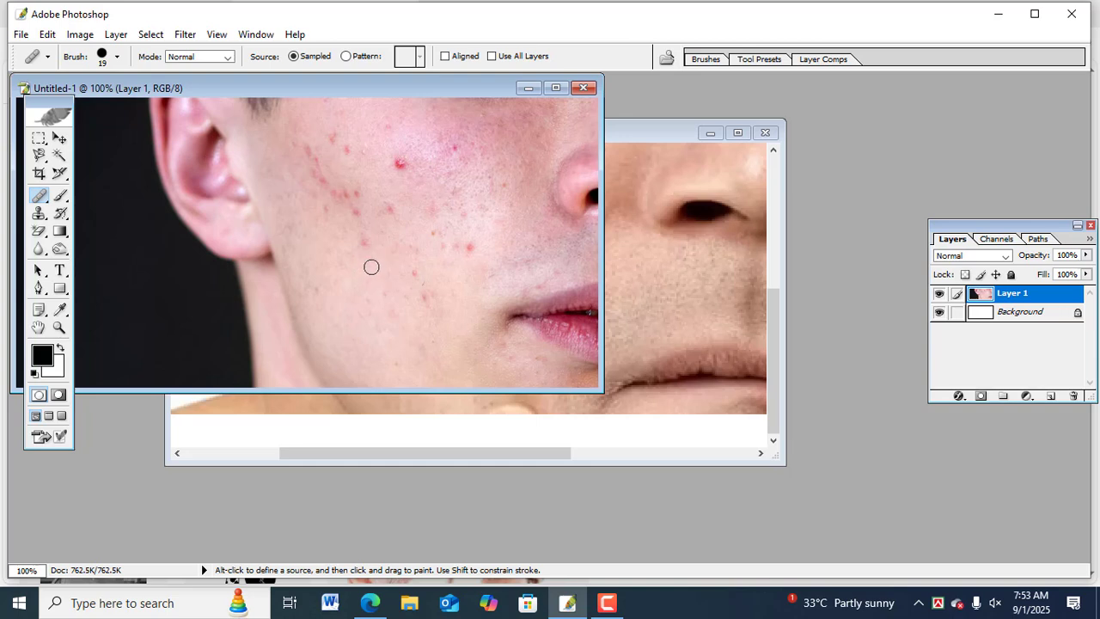
{"action": "key", "text": "alt"}
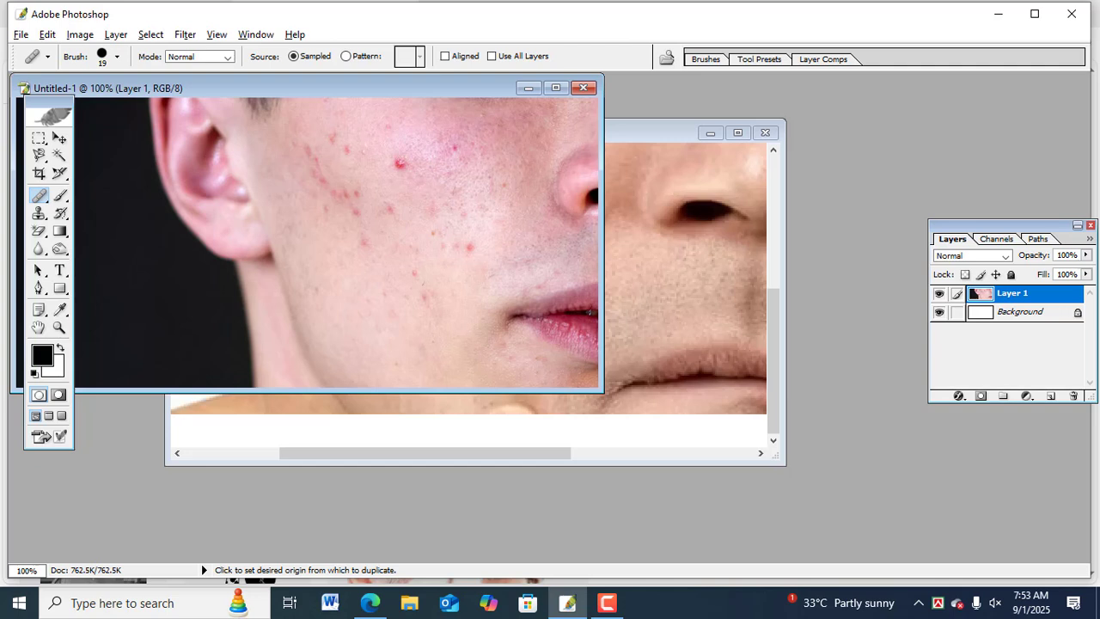
{"action": "left_click", "coordinate": [373, 268], "text": "alt"}
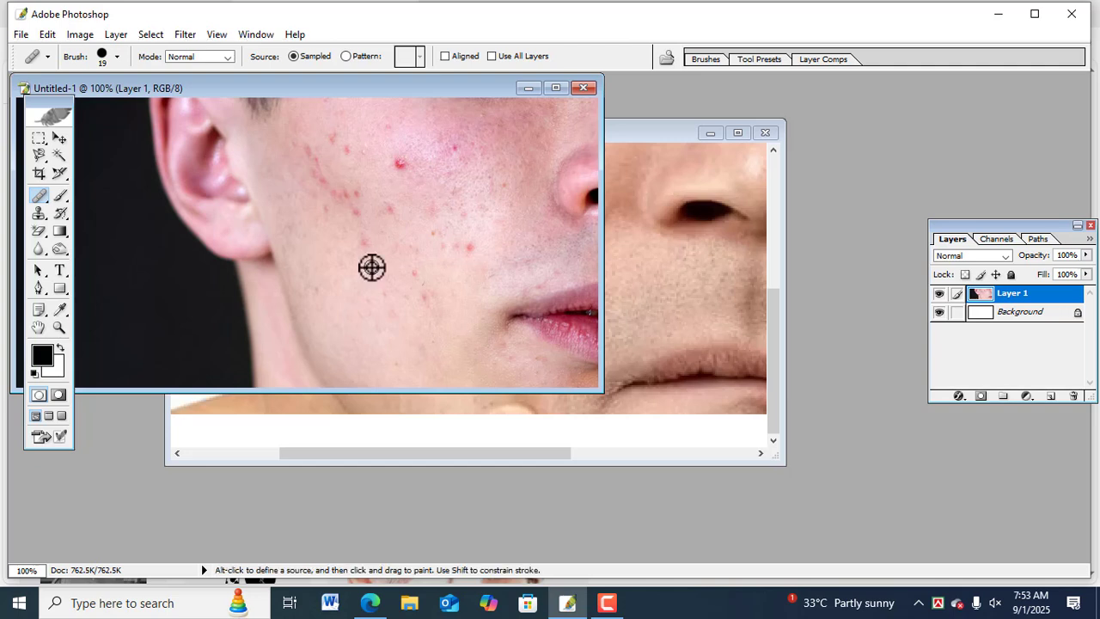
{"action": "left_click", "coordinate": [399, 164]}
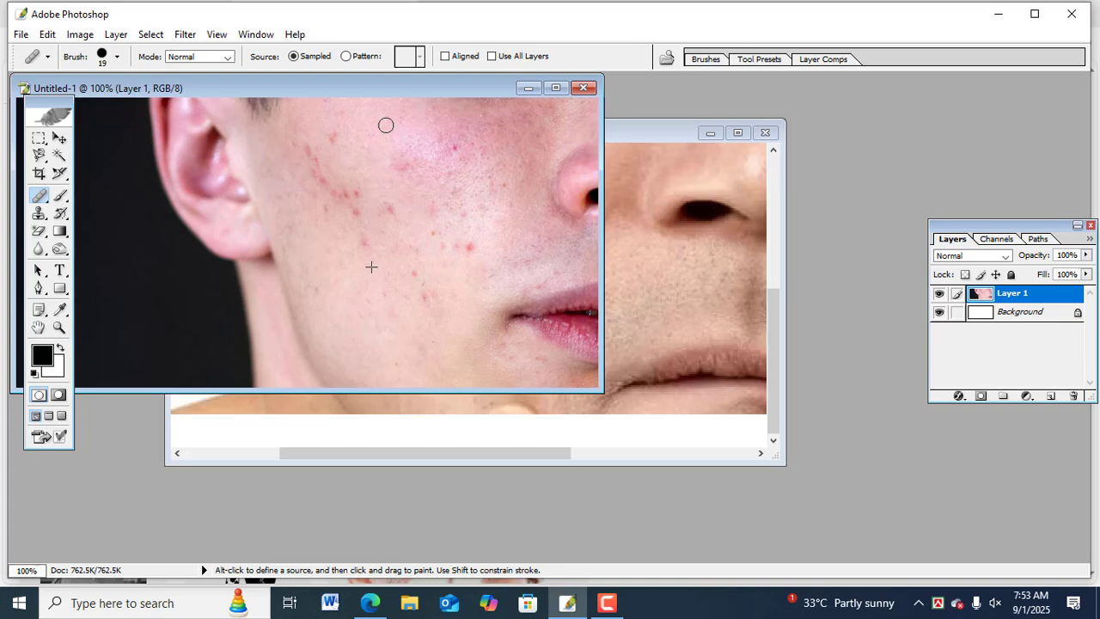
Heal the scattered red blemishes across the upper cheek and down toward the mouth using the sampled skin.
{"action": "left_click", "coordinate": [385, 125]}
{"action": "left_click", "coordinate": [332, 135]}
{"action": "left_click", "coordinate": [400, 164]}
{"action": "left_click", "coordinate": [389, 207]}
{"action": "left_click", "coordinate": [430, 209]}
{"action": "left_click", "coordinate": [443, 244]}
{"action": "left_click", "coordinate": [472, 247]}
{"action": "left_click", "coordinate": [458, 245]}
Resample skin on the middle cheek and heal the red spots just above the sampled area.
{"action": "left_click", "coordinate": [364, 242], "text": "alt"}
{"action": "left_click", "coordinate": [362, 233]}
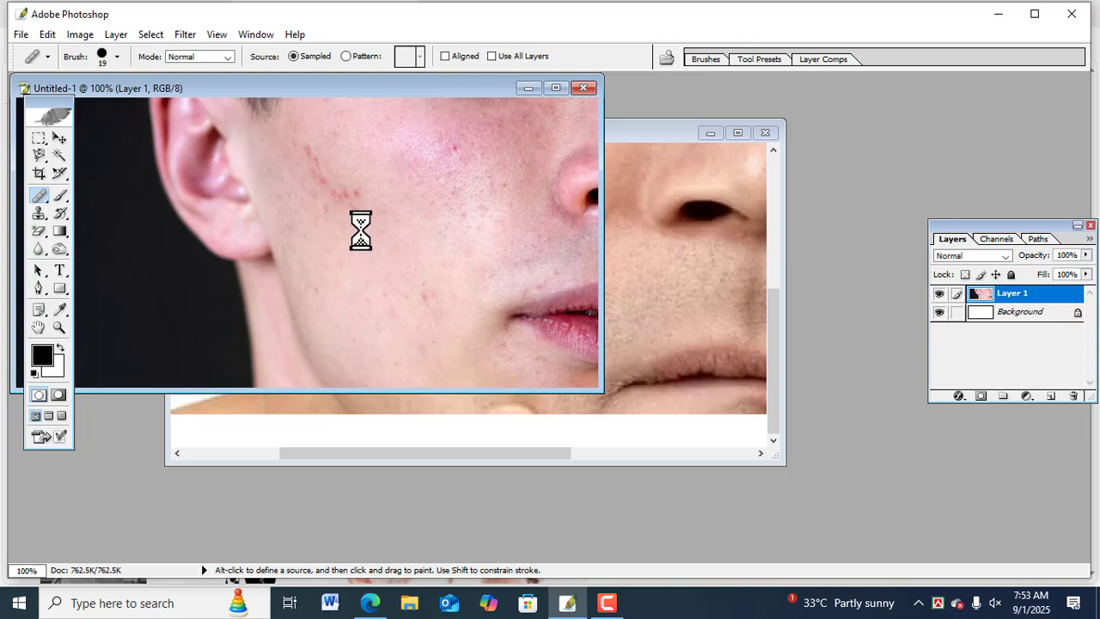
{"action": "left_click", "coordinate": [357, 213]}
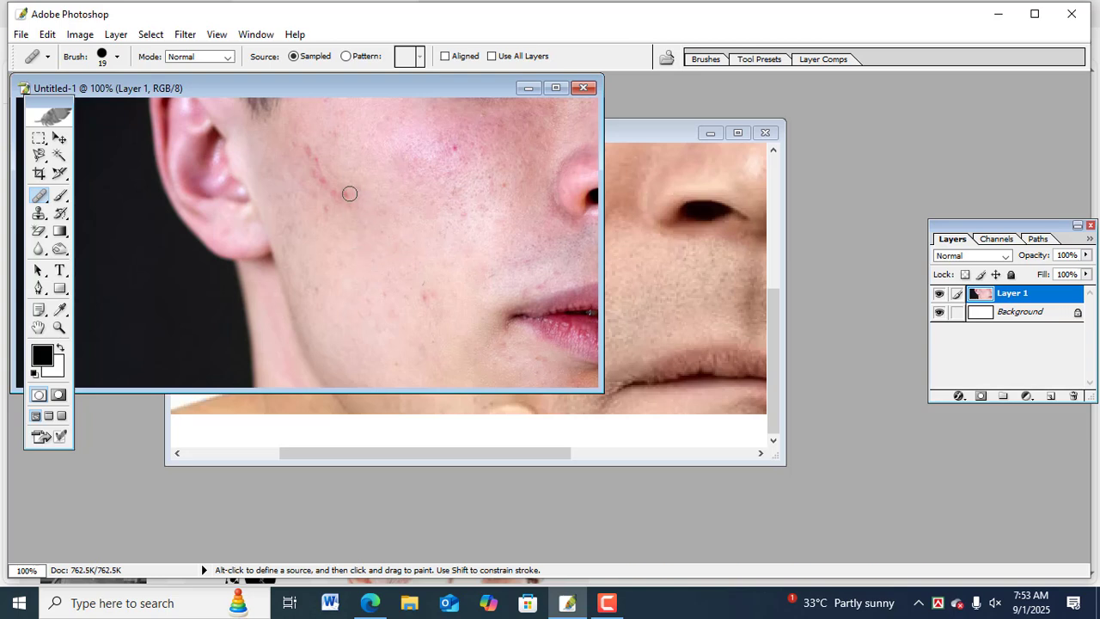
{"action": "left_click", "coordinate": [347, 193]}
Use the Patch tool to replace the cluster of red marks on the ear side of the cheek with clear skin, then deselect.
{"action": "left_click_drag", "start_coordinate": [39, 205], "coordinate": [87, 211]}
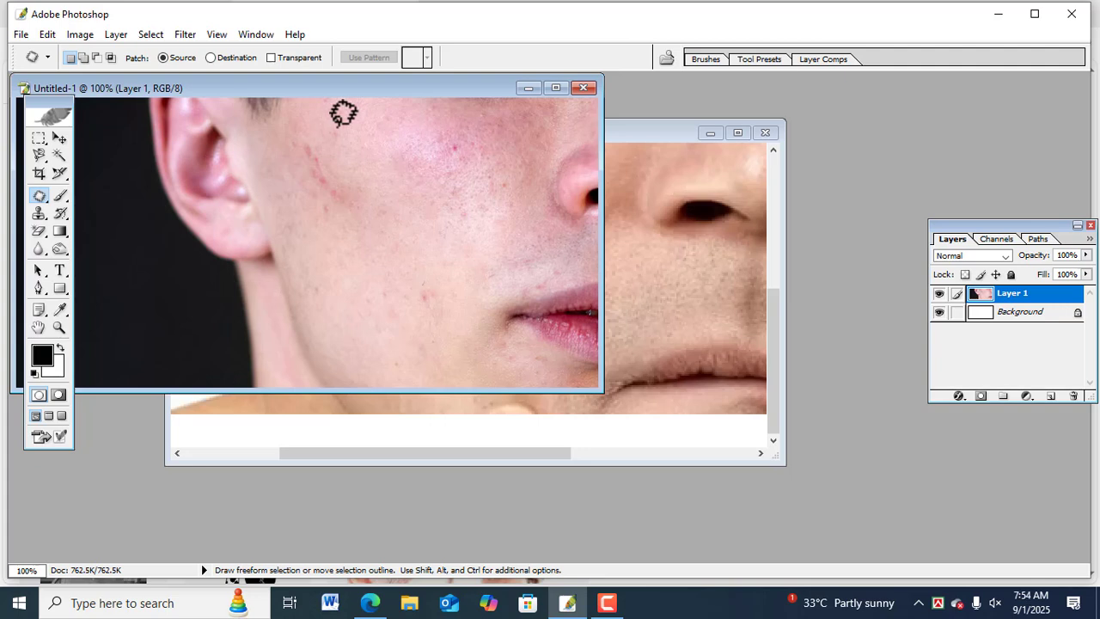
{"action": "mouse_move", "coordinate": [327, 127]}
{"action": "left_mouse_down"}
{"action": "mouse_move", "coordinate": [340, 140]}
{"action": "mouse_move", "coordinate": [338, 124]}
{"action": "mouse_move", "coordinate": [340, 138]}
{"action": "left_mouse_up"}
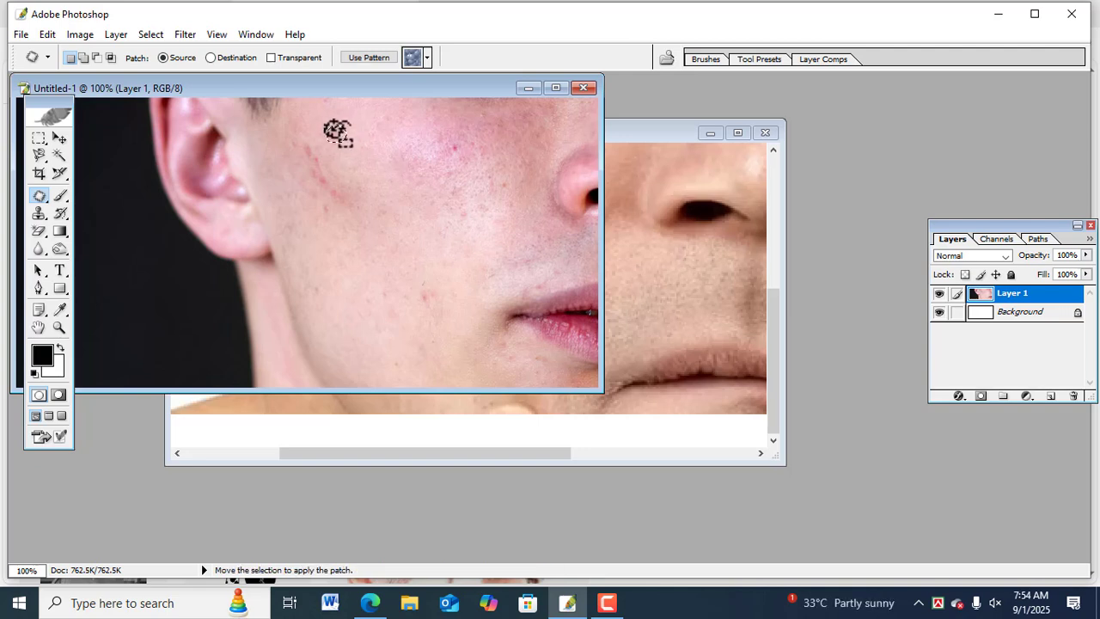
{"action": "mouse_move", "coordinate": [349, 169]}
{"action": "left_mouse_down"}
{"action": "mouse_move", "coordinate": [366, 207]}
{"action": "mouse_move", "coordinate": [342, 284]}
{"action": "left_mouse_up"}
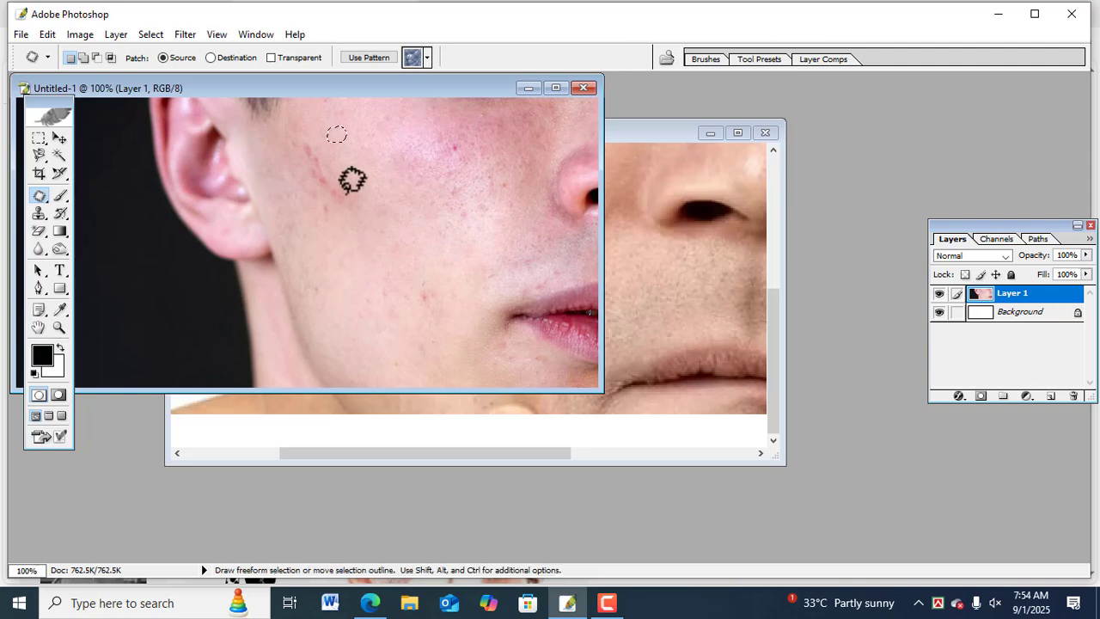
{"action": "mouse_move", "coordinate": [341, 186]}
{"action": "left_mouse_down"}
{"action": "mouse_move", "coordinate": [330, 192]}
{"action": "mouse_move", "coordinate": [343, 203]}
{"action": "mouse_move", "coordinate": [361, 168]}
{"action": "mouse_move", "coordinate": [319, 165]}
{"action": "mouse_move", "coordinate": [319, 178]}
{"action": "mouse_move", "coordinate": [338, 165]}
{"action": "mouse_move", "coordinate": [331, 178]}
{"action": "left_mouse_up"}
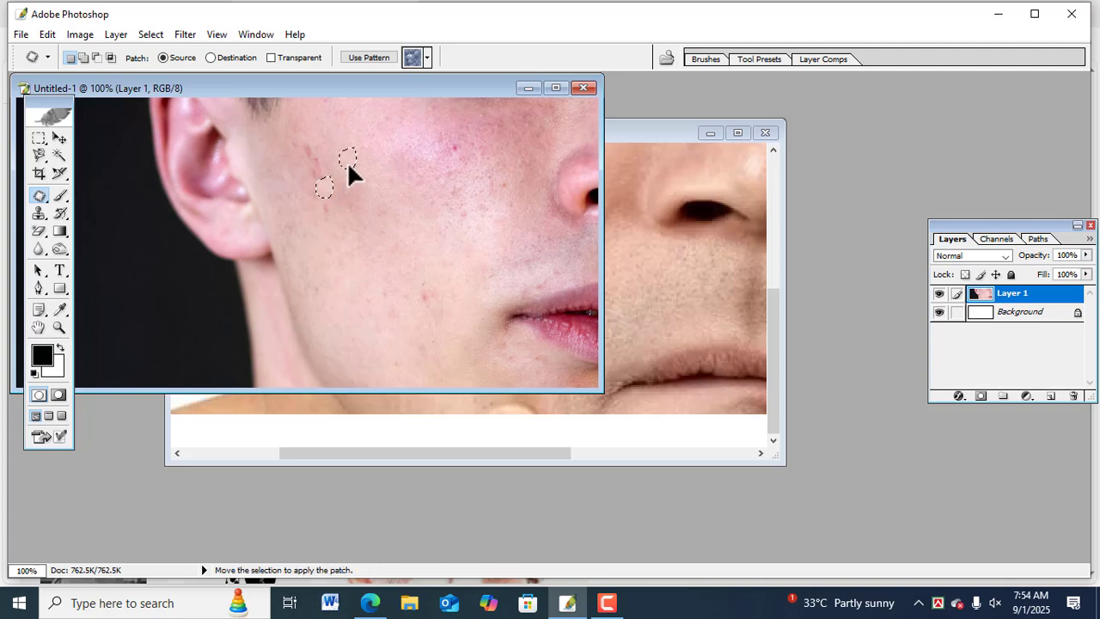
{"action": "mouse_move", "coordinate": [348, 161]}
{"action": "left_mouse_down"}
{"action": "mouse_move", "coordinate": [310, 134]}
{"action": "mouse_move", "coordinate": [304, 147]}
{"action": "mouse_move", "coordinate": [317, 156]}
{"action": "mouse_move", "coordinate": [305, 157]}
{"action": "mouse_move", "coordinate": [308, 144]}
{"action": "mouse_move", "coordinate": [344, 148]}
{"action": "mouse_move", "coordinate": [308, 154]}
{"action": "mouse_move", "coordinate": [315, 182]}
{"action": "mouse_move", "coordinate": [330, 164]}
{"action": "mouse_move", "coordinate": [319, 162]}
{"action": "mouse_move", "coordinate": [353, 149]}
{"action": "left_mouse_up"}
{"action": "left_click", "coordinate": [330, 148]}
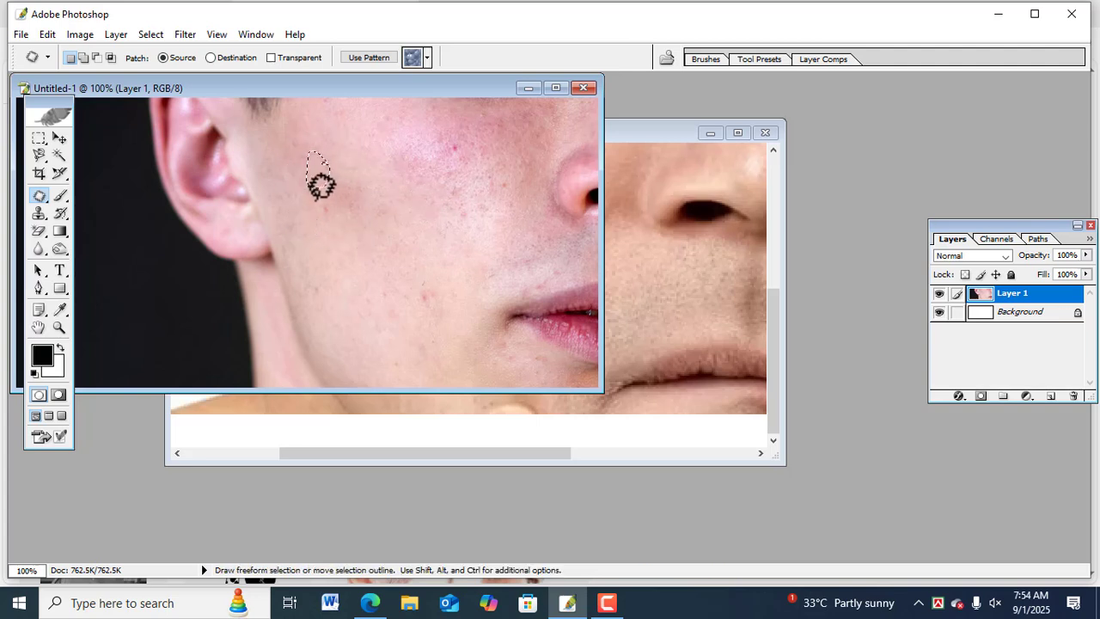
{"action": "key", "text": "ctrl+d"}
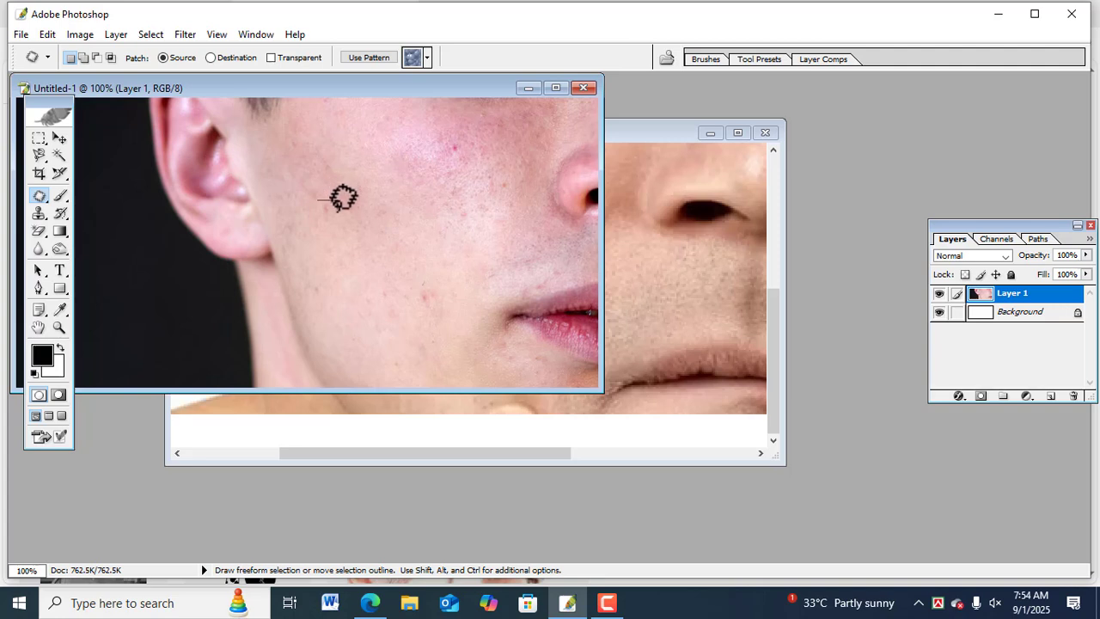
Patch the remaining red spots on the middle, lower and upper cheek with nearby clear skin.
{"action": "mouse_move", "coordinate": [325, 203]}
{"action": "left_mouse_down"}
{"action": "mouse_move", "coordinate": [332, 189]}
{"action": "mouse_move", "coordinate": [326, 209]}
{"action": "mouse_move", "coordinate": [379, 231]}
{"action": "left_mouse_up"}
{"action": "left_click_drag", "start_coordinate": [430, 295], "coordinate": [424, 290]}
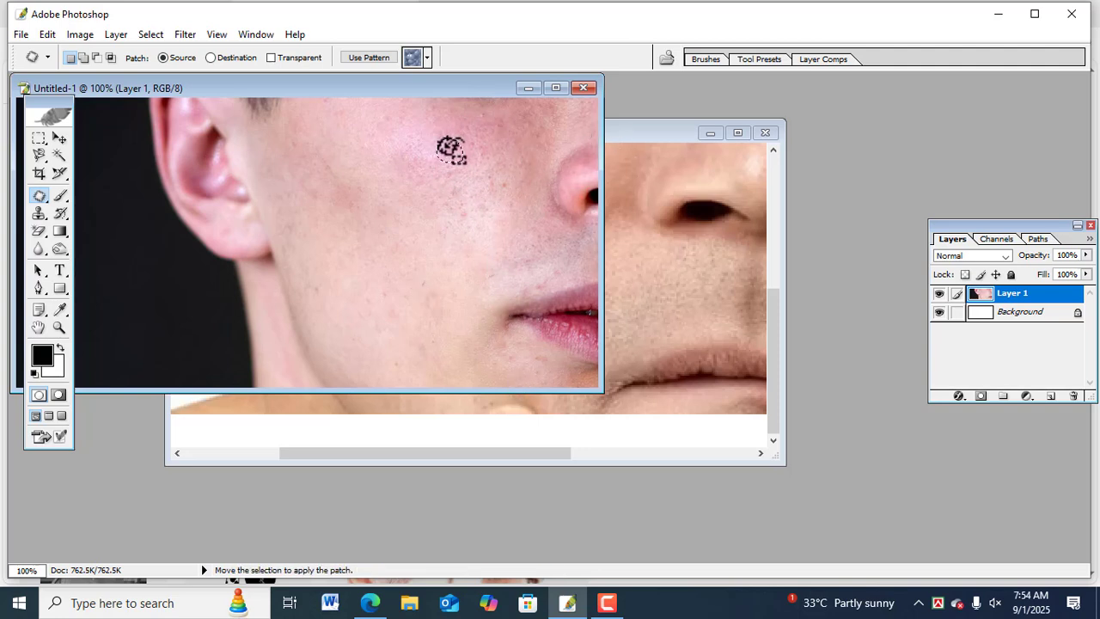
{"action": "mouse_move", "coordinate": [448, 203]}
{"action": "left_mouse_down"}
{"action": "mouse_move", "coordinate": [487, 205]}
{"action": "mouse_move", "coordinate": [484, 222]}
{"action": "mouse_move", "coordinate": [458, 223]}
{"action": "mouse_move", "coordinate": [455, 287]}
{"action": "left_mouse_up"}
{"action": "mouse_move", "coordinate": [463, 167]}
{"action": "left_mouse_down"}
{"action": "mouse_move", "coordinate": [435, 149]}
{"action": "mouse_move", "coordinate": [412, 188]}
{"action": "mouse_move", "coordinate": [451, 214]}
{"action": "mouse_move", "coordinate": [471, 172]}
{"action": "mouse_move", "coordinate": [367, 169]}
{"action": "mouse_move", "coordinate": [378, 258]}
{"action": "left_mouse_up"}
{"action": "mouse_move", "coordinate": [381, 187]}
{"action": "left_mouse_down"}
{"action": "mouse_move", "coordinate": [353, 158]}
{"action": "mouse_move", "coordinate": [338, 215]}
{"action": "mouse_move", "coordinate": [369, 172]}
{"action": "mouse_move", "coordinate": [352, 228]}
{"action": "left_mouse_up"}
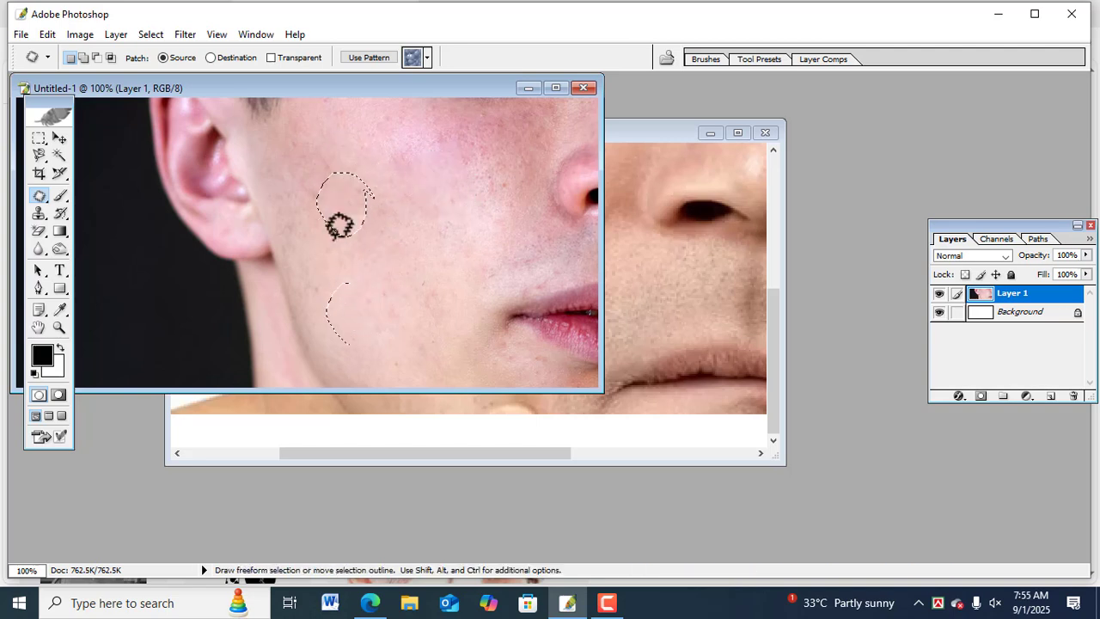
Patch larger uneven skin areas across the cheek, the spot beside the nose and the marks on the lower cheek.
{"action": "mouse_move", "coordinate": [301, 160]}
{"action": "left_mouse_down"}
{"action": "mouse_move", "coordinate": [333, 162]}
{"action": "mouse_move", "coordinate": [338, 198]}
{"action": "mouse_move", "coordinate": [318, 206]}
{"action": "mouse_move", "coordinate": [302, 170]}
{"action": "mouse_move", "coordinate": [381, 253]}
{"action": "left_mouse_up"}
{"action": "mouse_move", "coordinate": [420, 138]}
{"action": "left_mouse_down"}
{"action": "mouse_move", "coordinate": [400, 131]}
{"action": "mouse_move", "coordinate": [446, 172]}
{"action": "mouse_move", "coordinate": [420, 136]}
{"action": "left_mouse_up"}
{"action": "left_click_drag", "start_coordinate": [415, 144], "coordinate": [430, 226]}
{"action": "mouse_move", "coordinate": [448, 117]}
{"action": "left_mouse_down"}
{"action": "mouse_move", "coordinate": [477, 127]}
{"action": "mouse_move", "coordinate": [496, 170]}
{"action": "mouse_move", "coordinate": [485, 182]}
{"action": "mouse_move", "coordinate": [444, 168]}
{"action": "mouse_move", "coordinate": [439, 135]}
{"action": "mouse_move", "coordinate": [462, 128]}
{"action": "mouse_move", "coordinate": [422, 276]}
{"action": "left_mouse_up"}
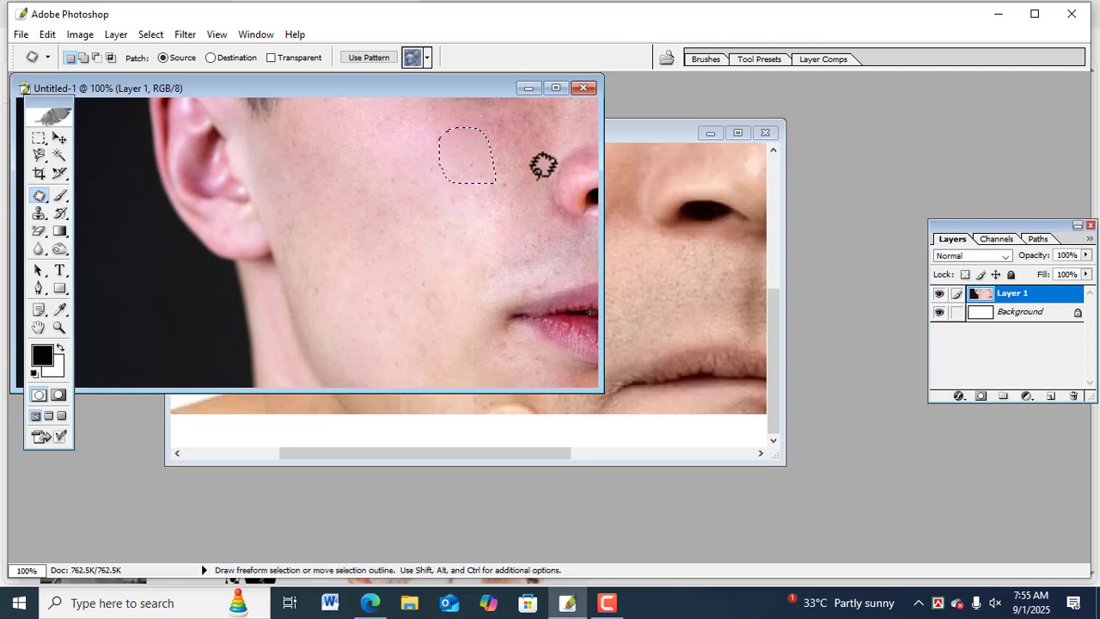
{"action": "mouse_move", "coordinate": [514, 176]}
{"action": "left_mouse_down"}
{"action": "mouse_move", "coordinate": [506, 189]}
{"action": "mouse_move", "coordinate": [519, 165]}
{"action": "mouse_move", "coordinate": [508, 192]}
{"action": "left_mouse_up"}
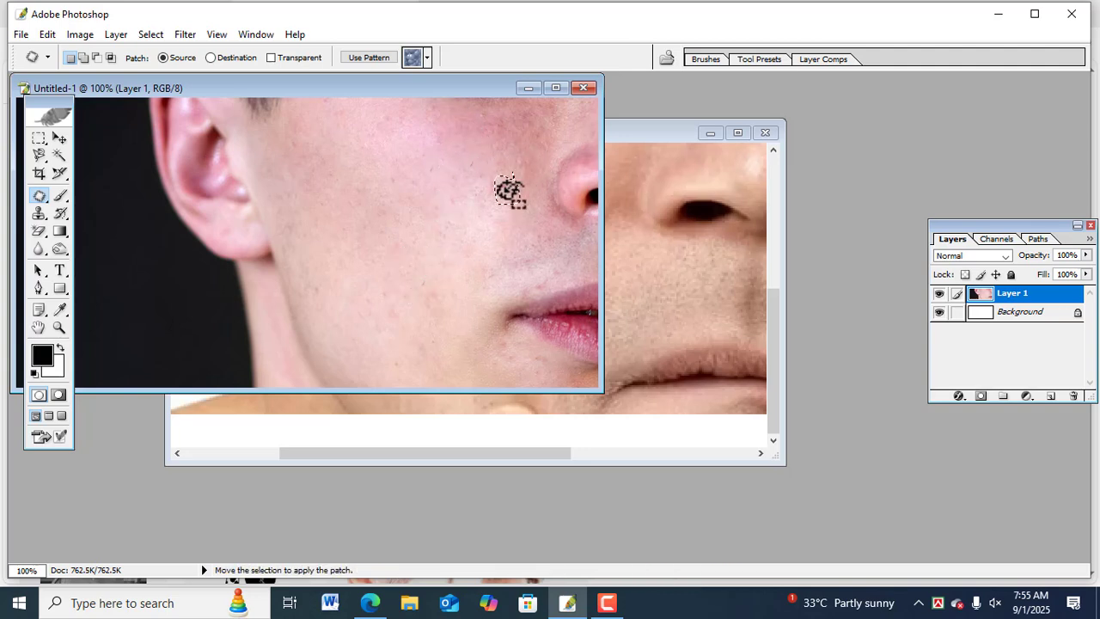
{"action": "left_click_drag", "start_coordinate": [433, 242], "coordinate": [433, 244]}
{"action": "mouse_move", "coordinate": [452, 164]}
{"action": "left_mouse_down"}
{"action": "mouse_move", "coordinate": [452, 214]}
{"action": "mouse_move", "coordinate": [474, 175]}
{"action": "mouse_move", "coordinate": [452, 211]}
{"action": "left_mouse_up"}
{"action": "mouse_move", "coordinate": [384, 273]}
{"action": "left_mouse_down"}
{"action": "mouse_move", "coordinate": [346, 304]}
{"action": "mouse_move", "coordinate": [388, 304]}
{"action": "mouse_move", "coordinate": [402, 281]}
{"action": "mouse_move", "coordinate": [419, 352]}
{"action": "left_mouse_up"}
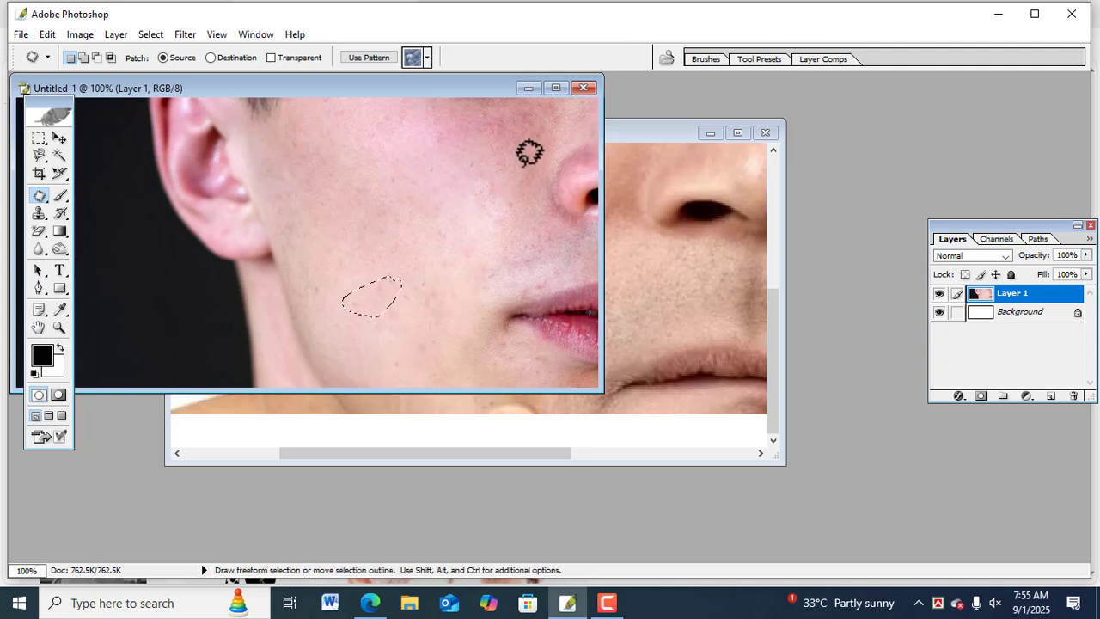
Patch the uneven skin near the nose, on the upper cheek, beside the mouth and along the jaw, then deselect.
{"action": "mouse_move", "coordinate": [519, 139]}
{"action": "left_mouse_down"}
{"action": "mouse_move", "coordinate": [531, 179]}
{"action": "mouse_move", "coordinate": [513, 178]}
{"action": "mouse_move", "coordinate": [514, 148]}
{"action": "mouse_move", "coordinate": [524, 148]}
{"action": "mouse_move", "coordinate": [455, 214]}
{"action": "left_mouse_up"}
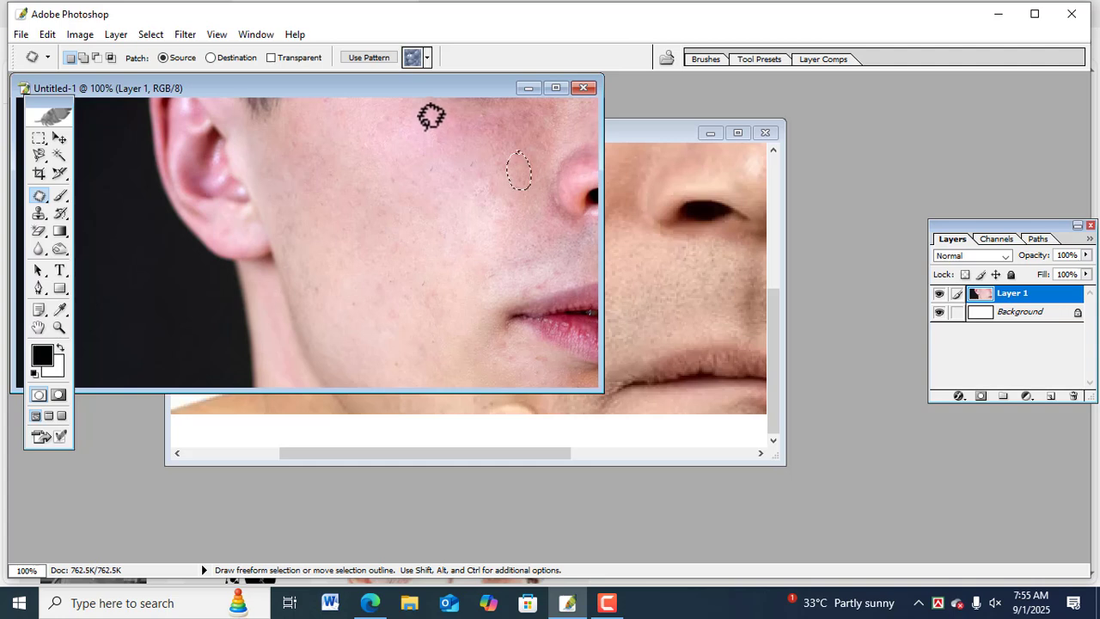
{"action": "mouse_move", "coordinate": [426, 128]}
{"action": "left_mouse_down"}
{"action": "mouse_move", "coordinate": [453, 134]}
{"action": "mouse_move", "coordinate": [442, 156]}
{"action": "mouse_move", "coordinate": [429, 135]}
{"action": "mouse_move", "coordinate": [448, 196]}
{"action": "left_mouse_up"}
{"action": "mouse_move", "coordinate": [496, 129]}
{"action": "left_mouse_down"}
{"action": "mouse_move", "coordinate": [479, 100]}
{"action": "mouse_move", "coordinate": [457, 133]}
{"action": "mouse_move", "coordinate": [481, 196]}
{"action": "mouse_move", "coordinate": [494, 112]}
{"action": "left_mouse_up"}
{"action": "left_click_drag", "start_coordinate": [485, 151], "coordinate": [429, 108]}
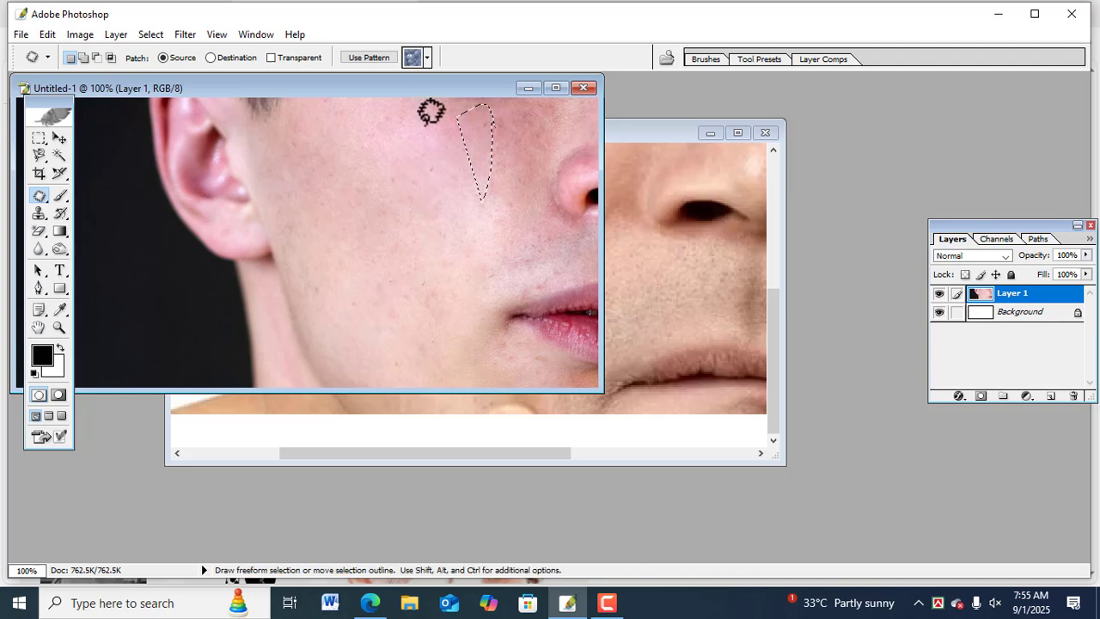
{"action": "left_click_drag", "start_coordinate": [436, 284], "coordinate": [468, 315]}
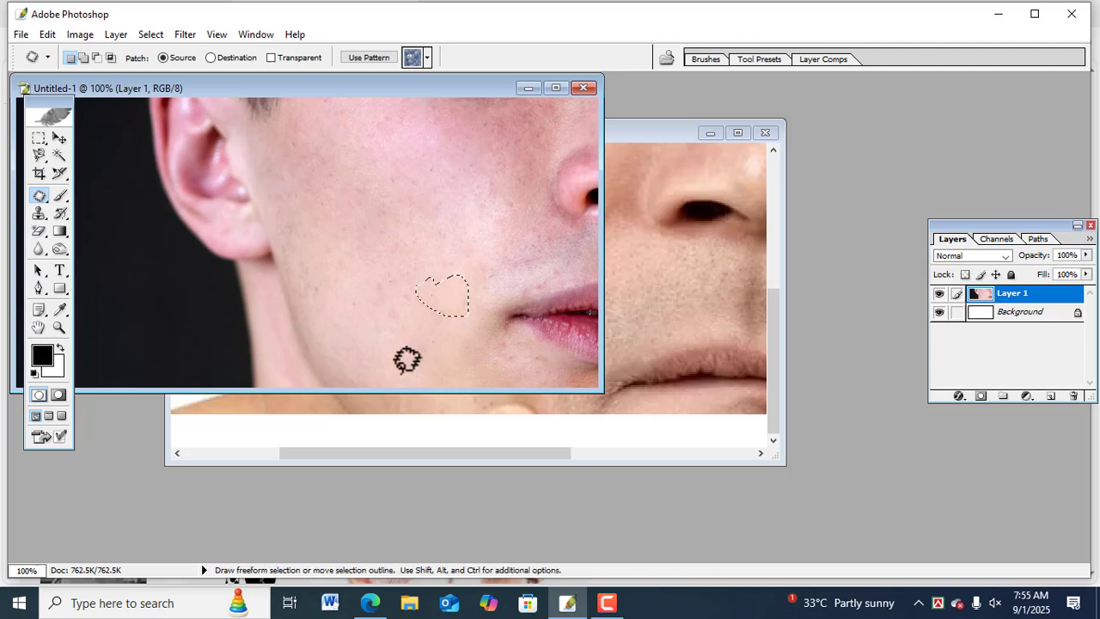
{"action": "mouse_move", "coordinate": [324, 280]}
{"action": "left_mouse_down"}
{"action": "mouse_move", "coordinate": [316, 271]}
{"action": "mouse_move", "coordinate": [339, 285]}
{"action": "mouse_move", "coordinate": [324, 273]}
{"action": "mouse_move", "coordinate": [316, 289]}
{"action": "mouse_move", "coordinate": [374, 266]}
{"action": "left_mouse_up"}
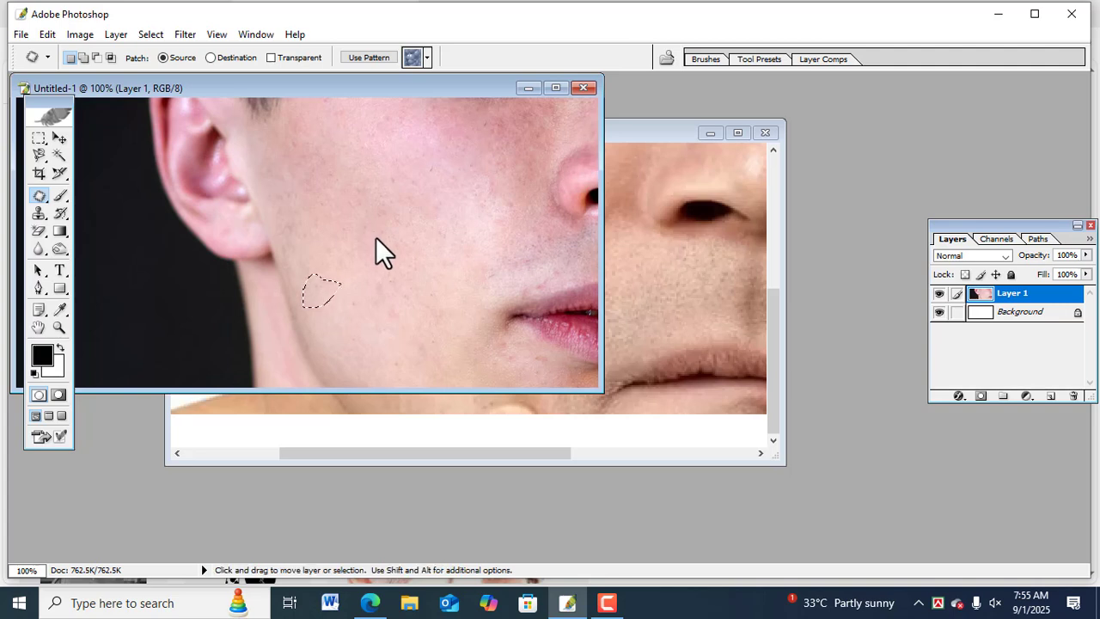
{"action": "key", "text": "ctrl+d"}
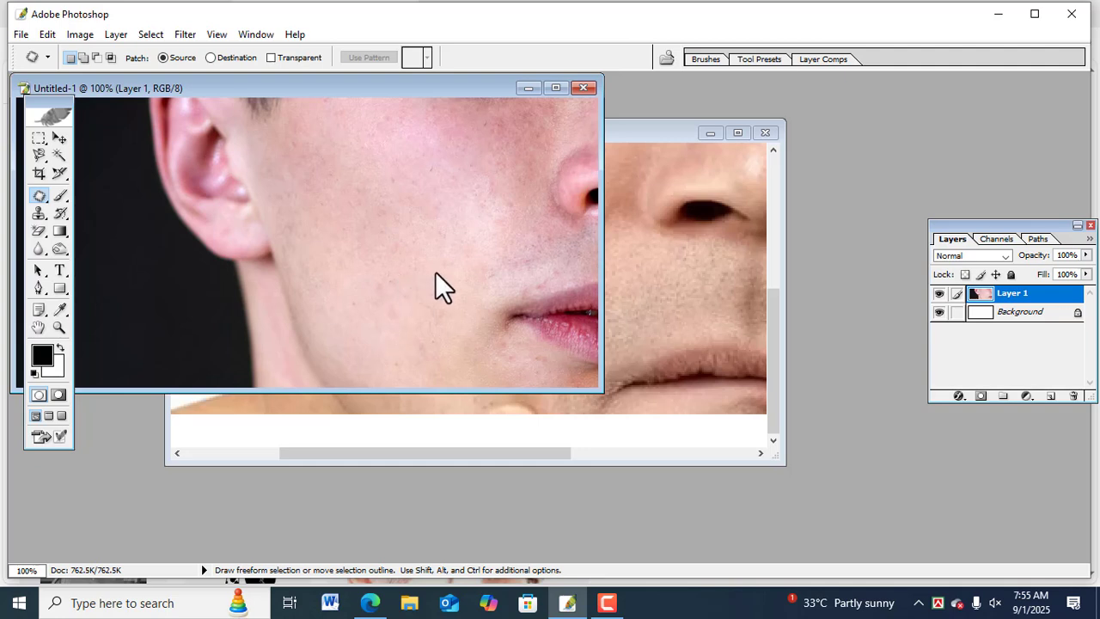
Switch back to the Healing Brush tool and make the Untitled-2 portrait the active document.
{"action": "left_click", "coordinate": [40, 197]}
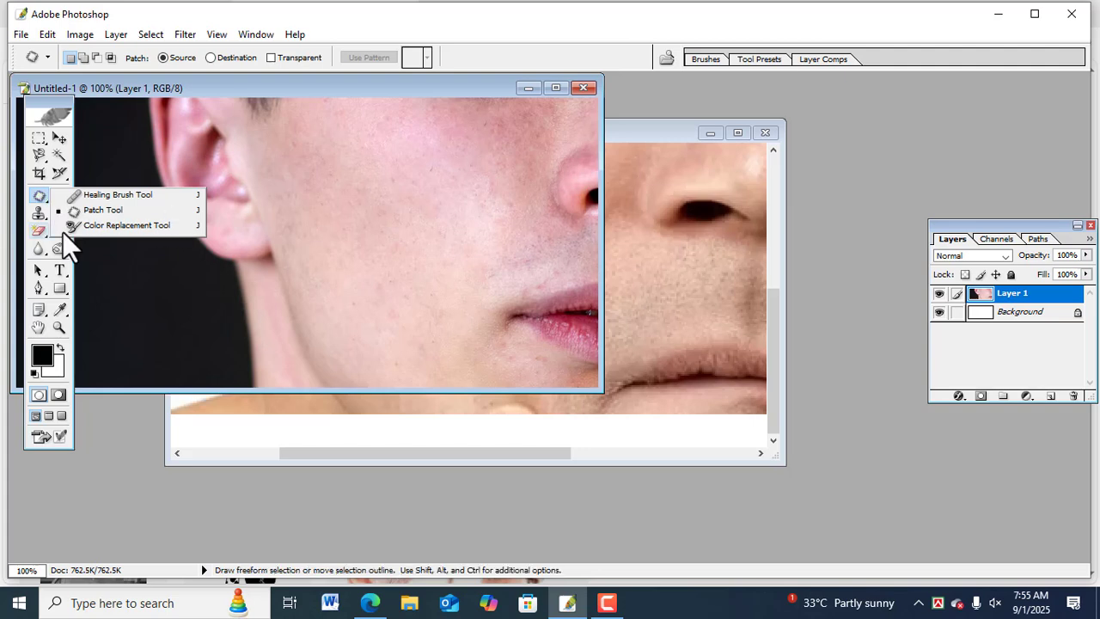
{"action": "left_click", "coordinate": [421, 86]}
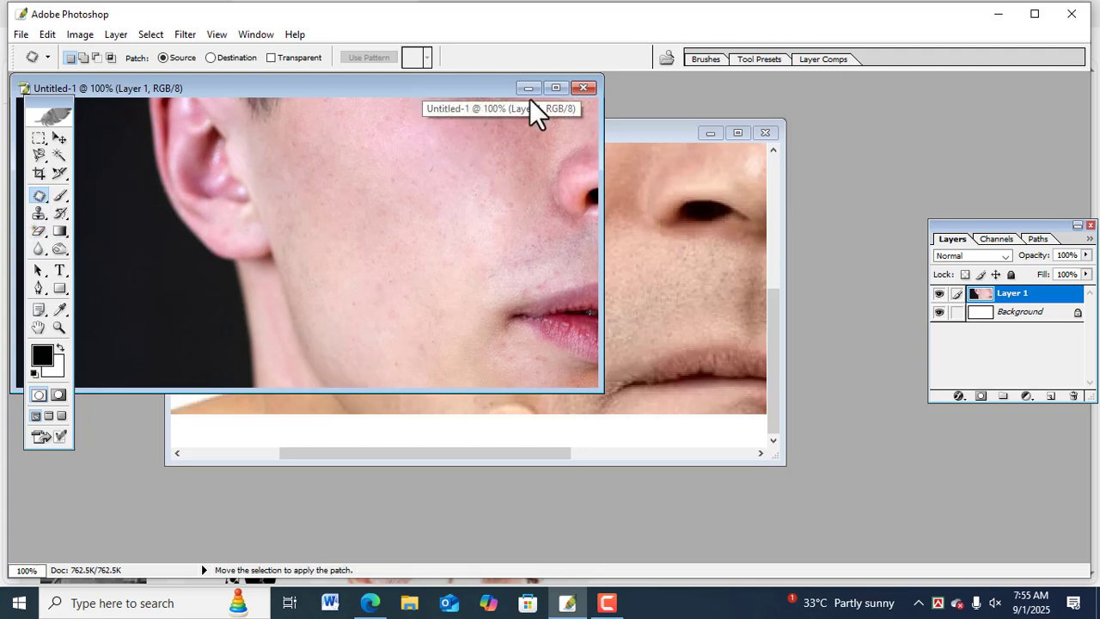
{"action": "left_click", "coordinate": [39, 196]}
{"action": "left_click", "coordinate": [80, 196]}
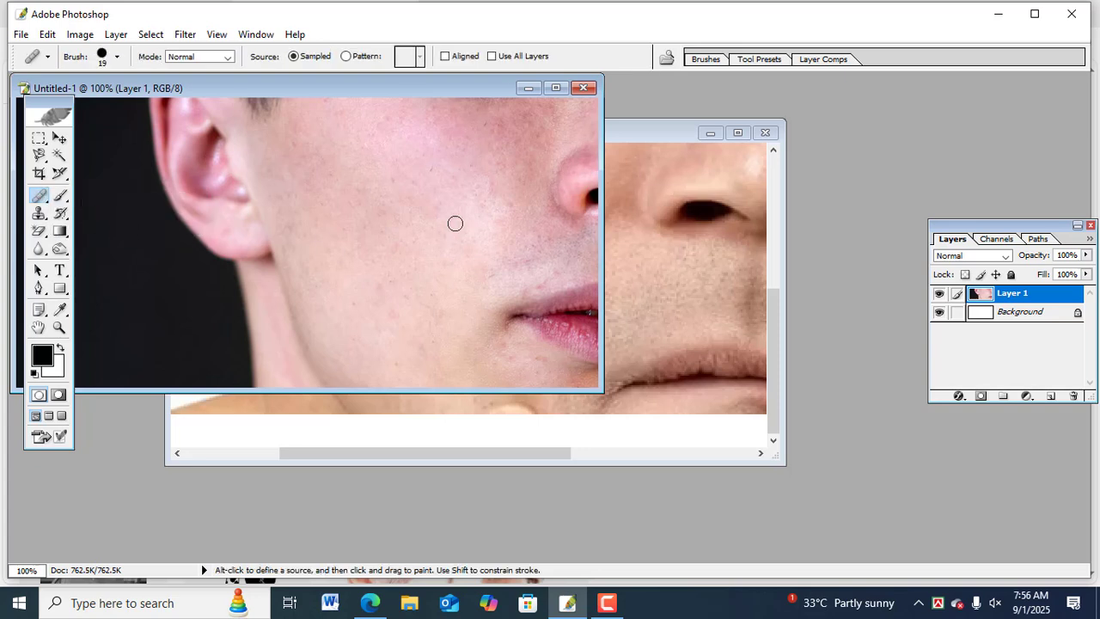
{"action": "left_click", "coordinate": [656, 133]}
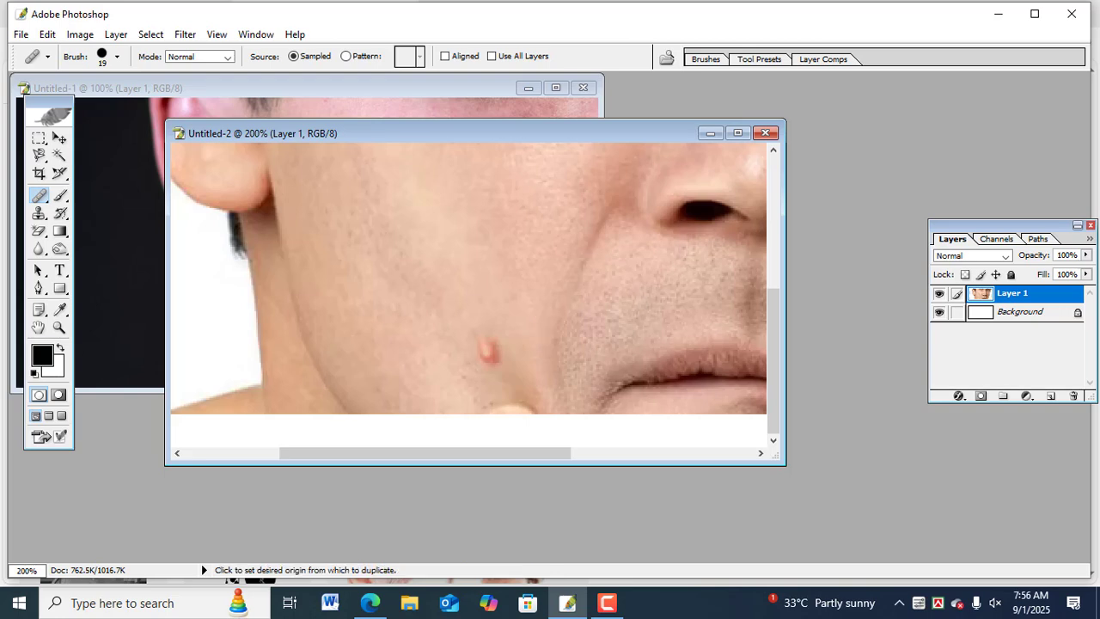
Sample clear cheek skin and heal the smile lines running from the nose past the mouth on both sides of the face.
{"action": "left_click", "coordinate": [528, 327], "text": "alt"}
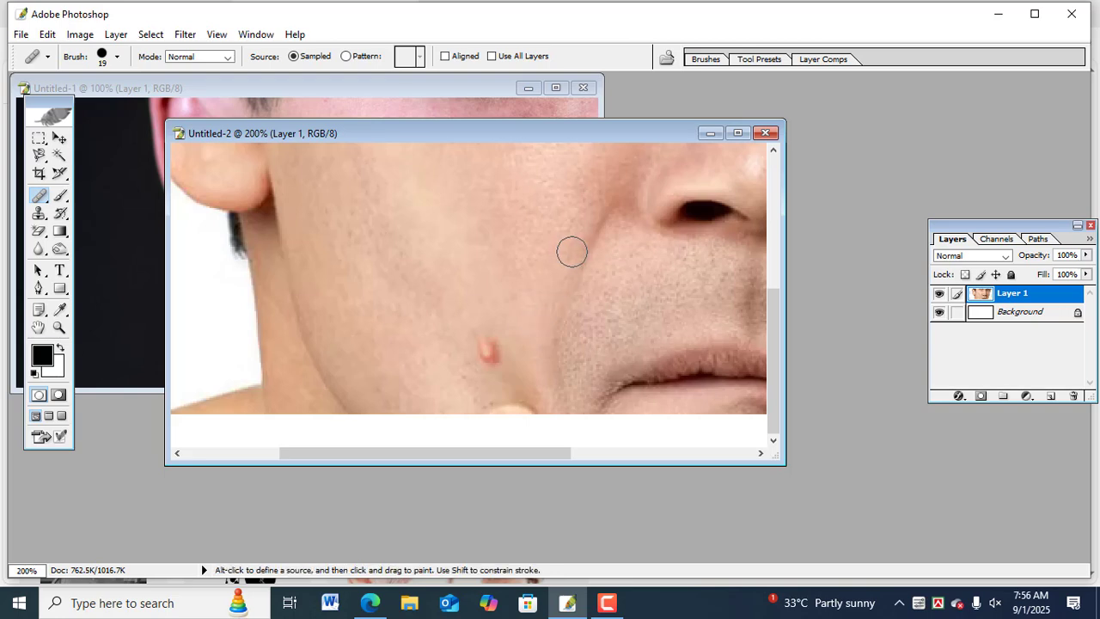
{"action": "left_click_drag", "start_coordinate": [576, 254], "coordinate": [600, 214]}
{"action": "left_click", "coordinate": [602, 213]}
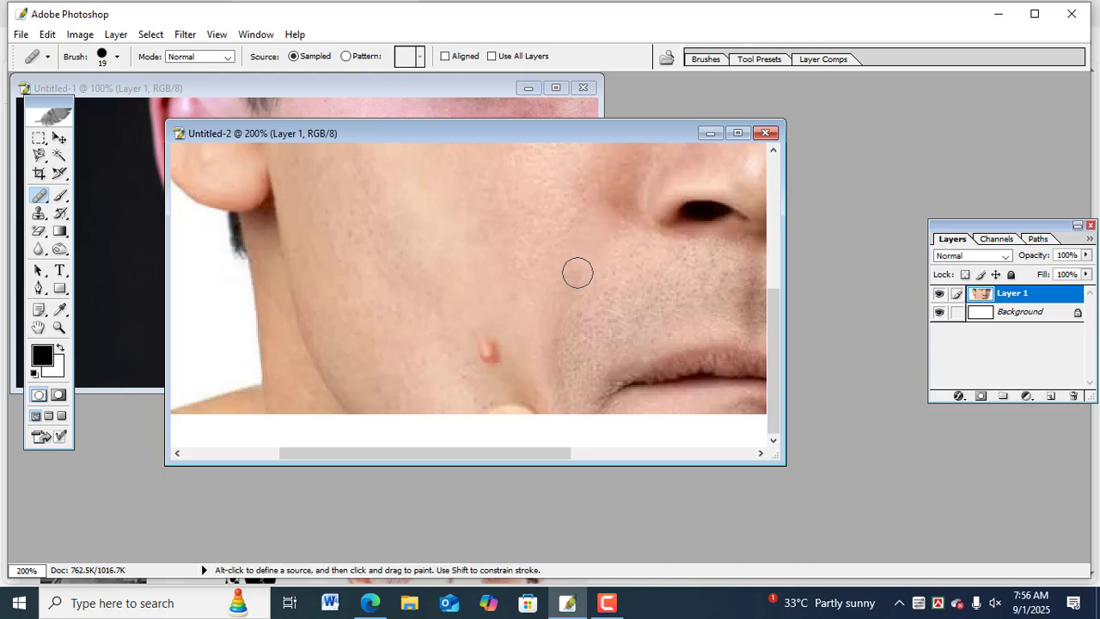
{"action": "left_click_drag", "start_coordinate": [576, 267], "coordinate": [569, 284]}
{"action": "left_click_drag", "start_coordinate": [555, 331], "coordinate": [552, 355]}
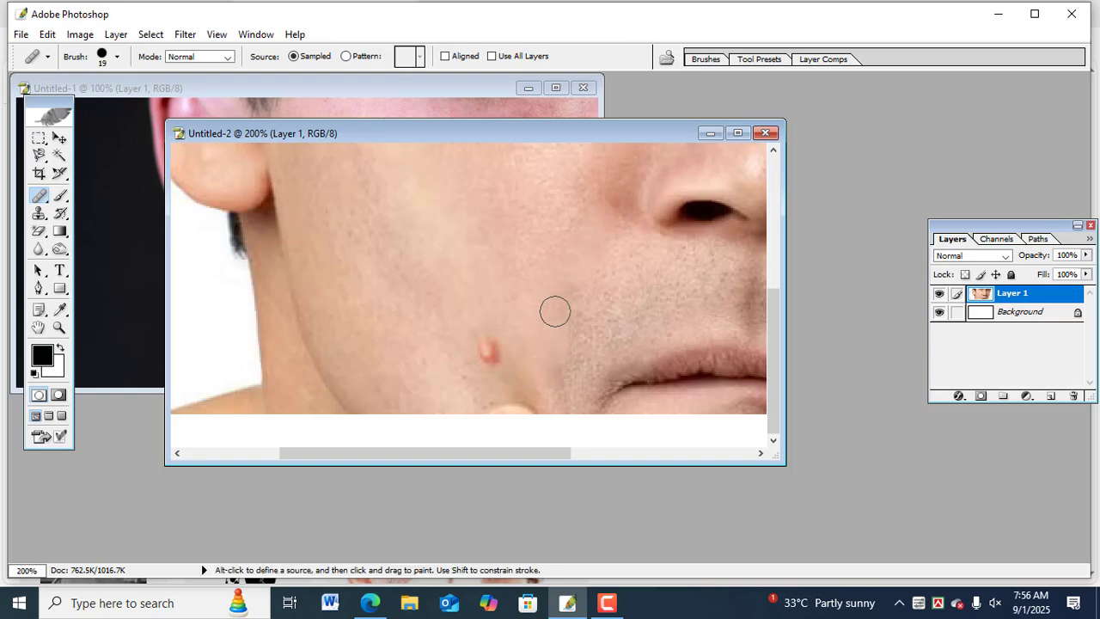
{"action": "left_click_drag", "start_coordinate": [500, 455], "coordinate": [644, 448]}
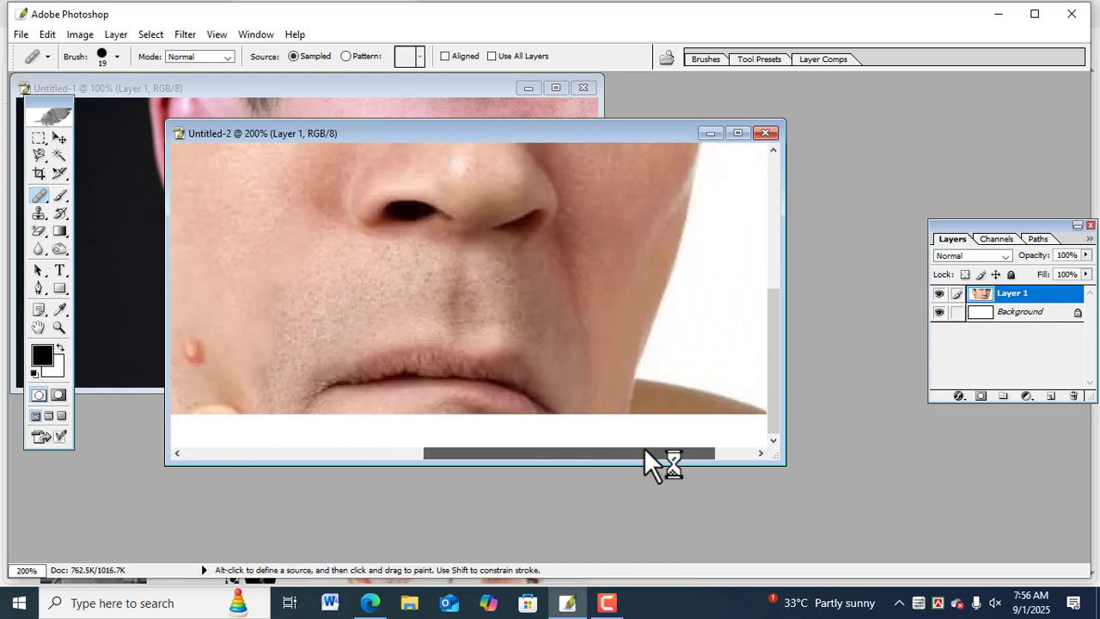
{"action": "mouse_move", "coordinate": [587, 301]}
{"action": "left_mouse_down"}
{"action": "mouse_move", "coordinate": [576, 284]}
{"action": "mouse_move", "coordinate": [592, 347]}
{"action": "left_mouse_up"}
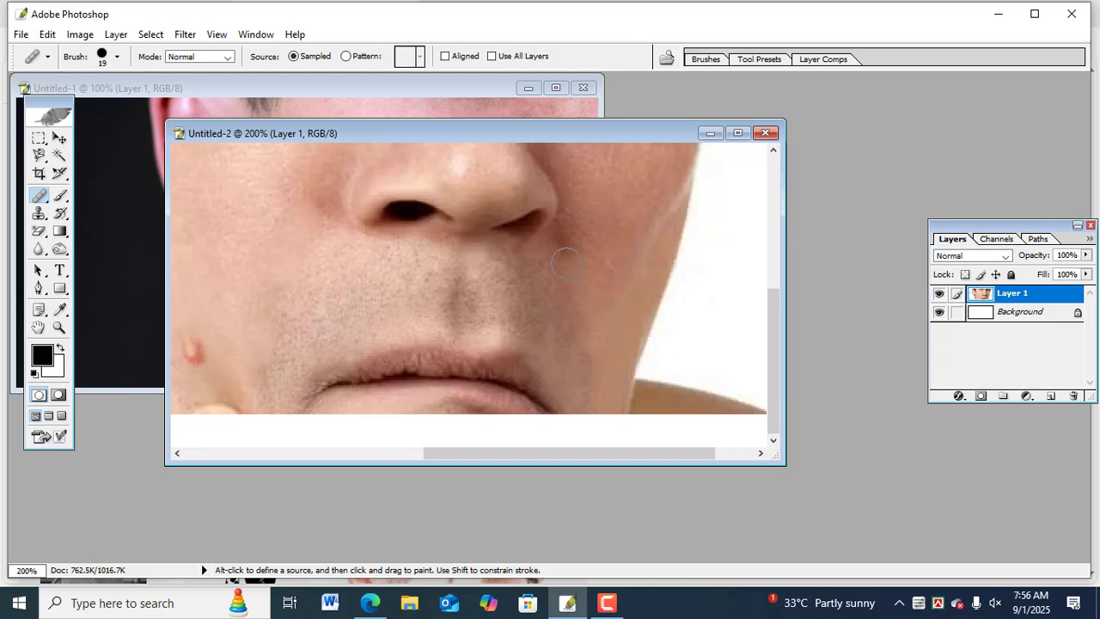
Heal the remaining line beside the nose, then patch the red pimple on the lower cheek with clear skin and deselect.
{"action": "left_click_drag", "start_coordinate": [565, 253], "coordinate": [568, 245]}
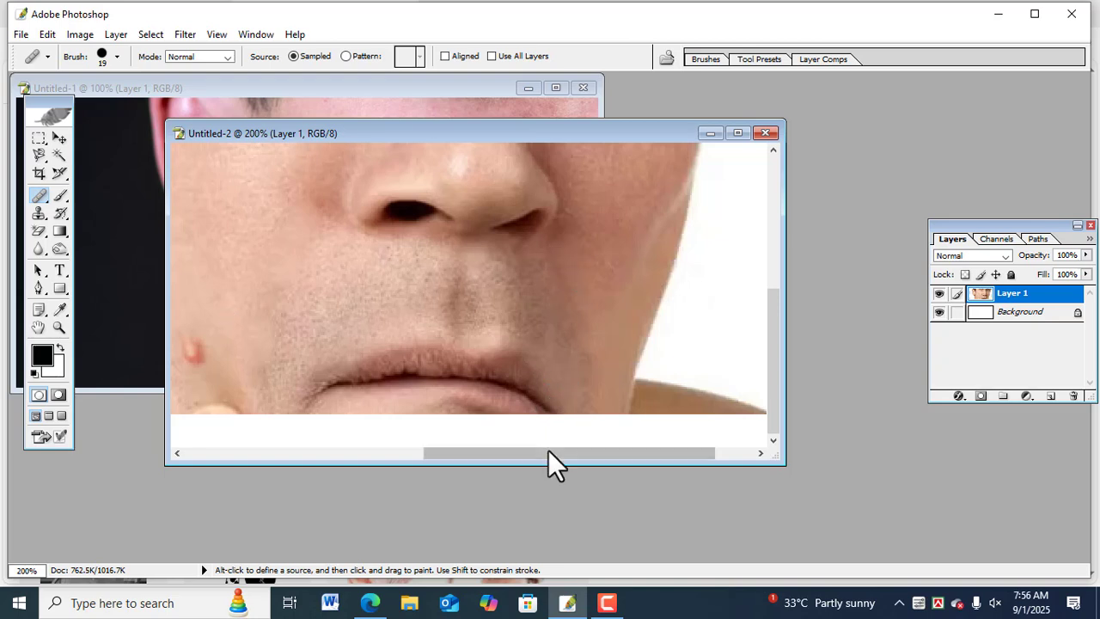
{"action": "left_click_drag", "start_coordinate": [549, 453], "coordinate": [479, 454]}
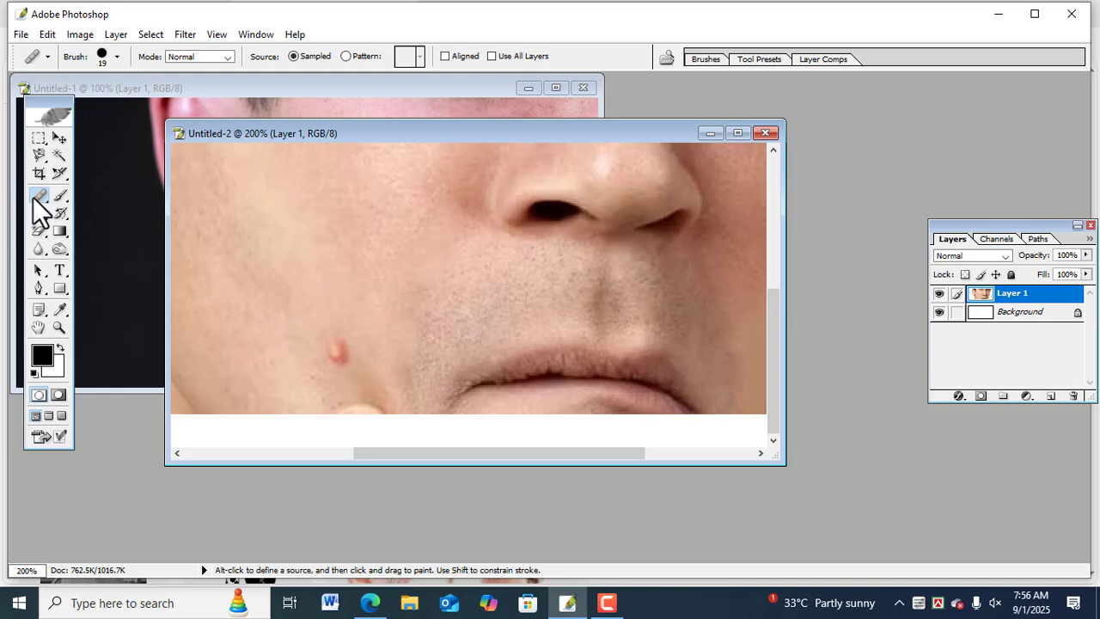
{"action": "left_click_drag", "start_coordinate": [38, 197], "coordinate": [96, 207]}
{"action": "mouse_move", "coordinate": [361, 329]}
{"action": "left_mouse_down"}
{"action": "mouse_move", "coordinate": [349, 313]}
{"action": "mouse_move", "coordinate": [326, 315]}
{"action": "mouse_move", "coordinate": [331, 352]}
{"action": "mouse_move", "coordinate": [364, 338]}
{"action": "mouse_move", "coordinate": [351, 319]}
{"action": "mouse_move", "coordinate": [341, 339]}
{"action": "mouse_move", "coordinate": [326, 283]}
{"action": "left_mouse_up"}
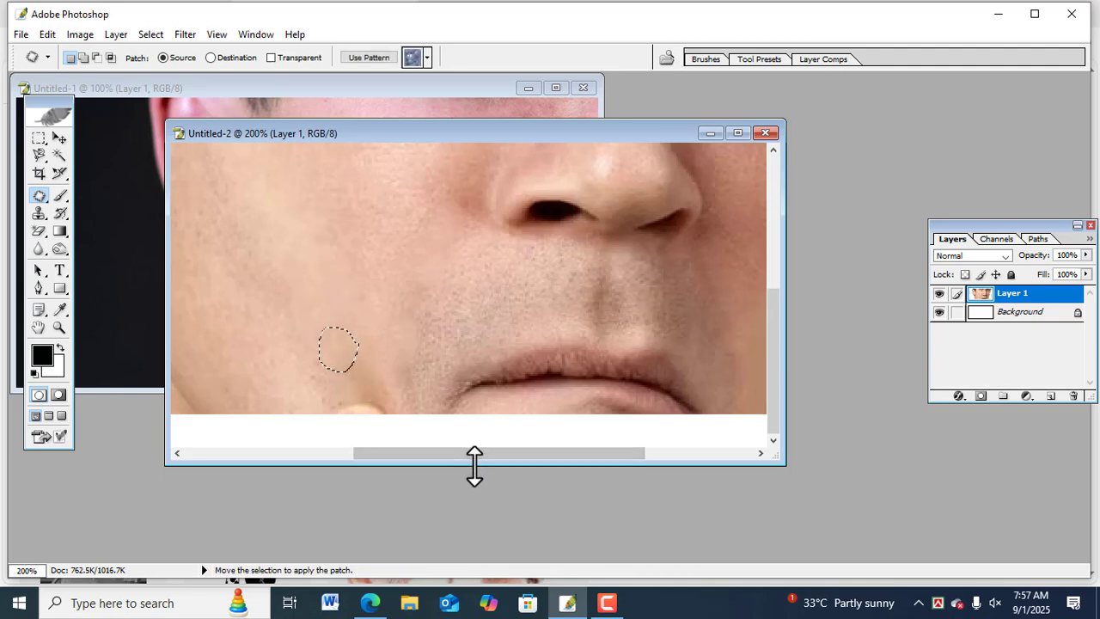
{"action": "left_click", "coordinate": [148, 38]}
{"action": "left_click", "coordinate": [174, 69]}
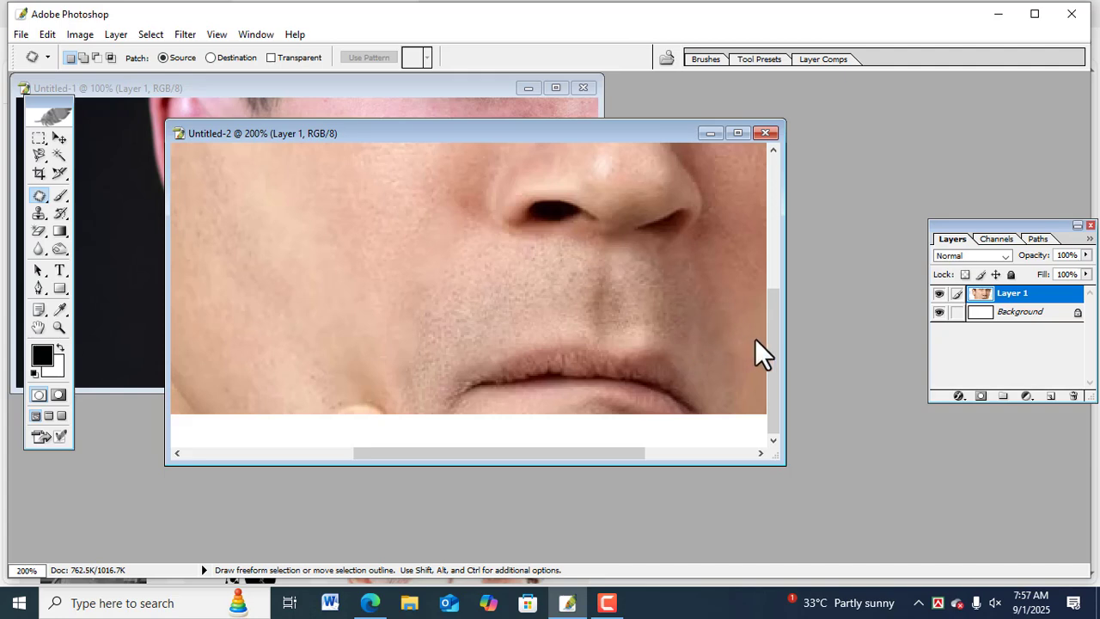
Choose the Color Replacement tool and reset all tools to their default settings.
{"action": "left_click_drag", "start_coordinate": [771, 347], "coordinate": [771, 202]}
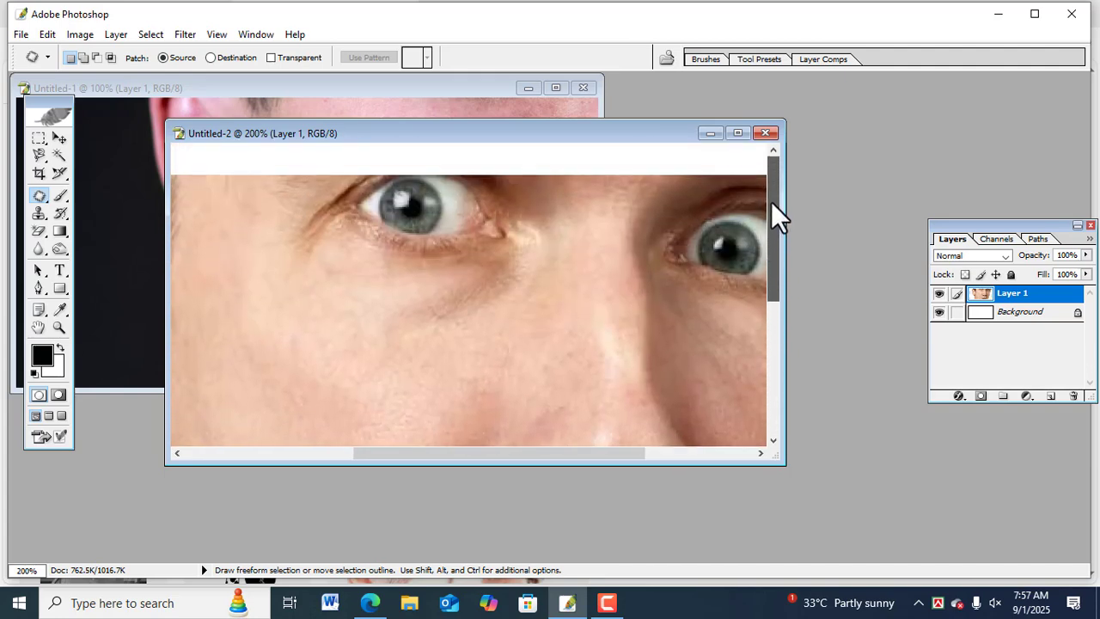
{"action": "left_click_drag", "start_coordinate": [385, 453], "coordinate": [295, 454]}
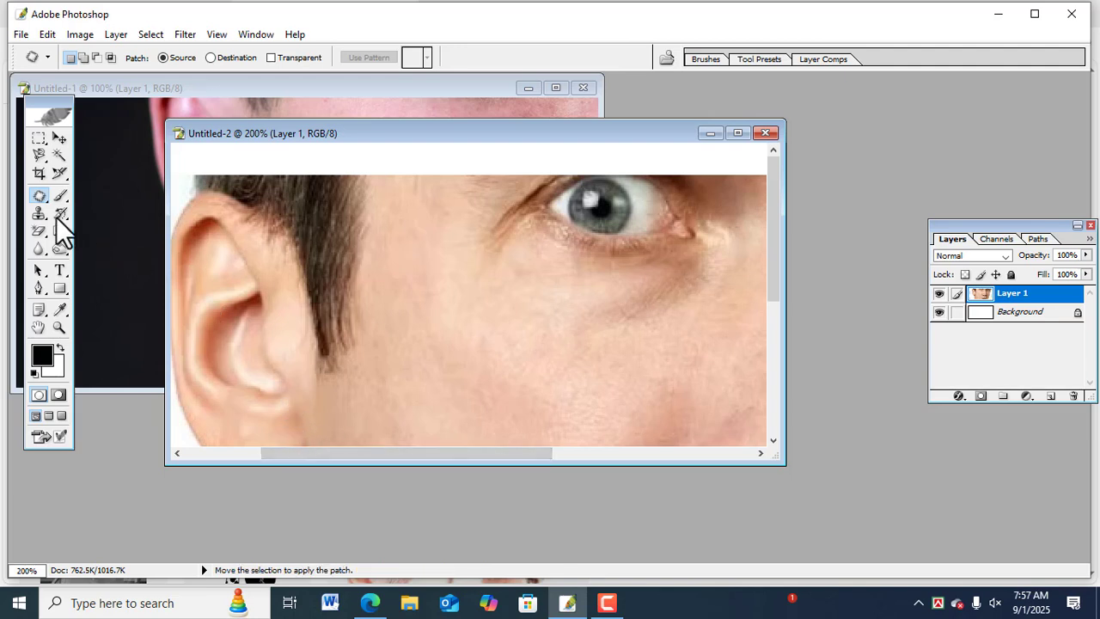
{"action": "left_click", "coordinate": [39, 197]}
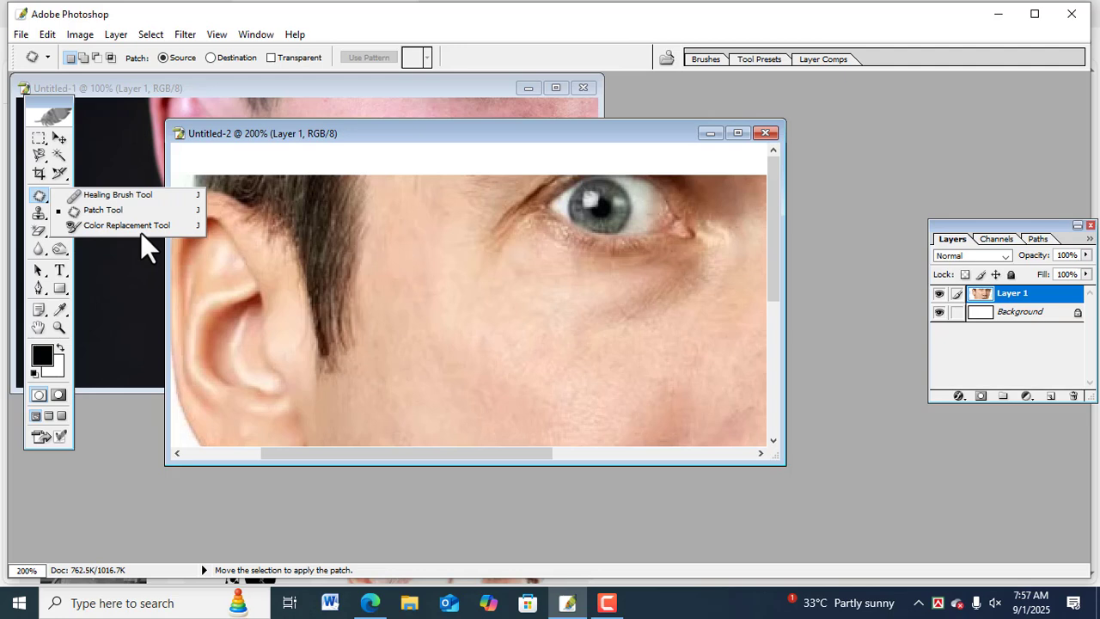
{"action": "left_click", "coordinate": [110, 224]}
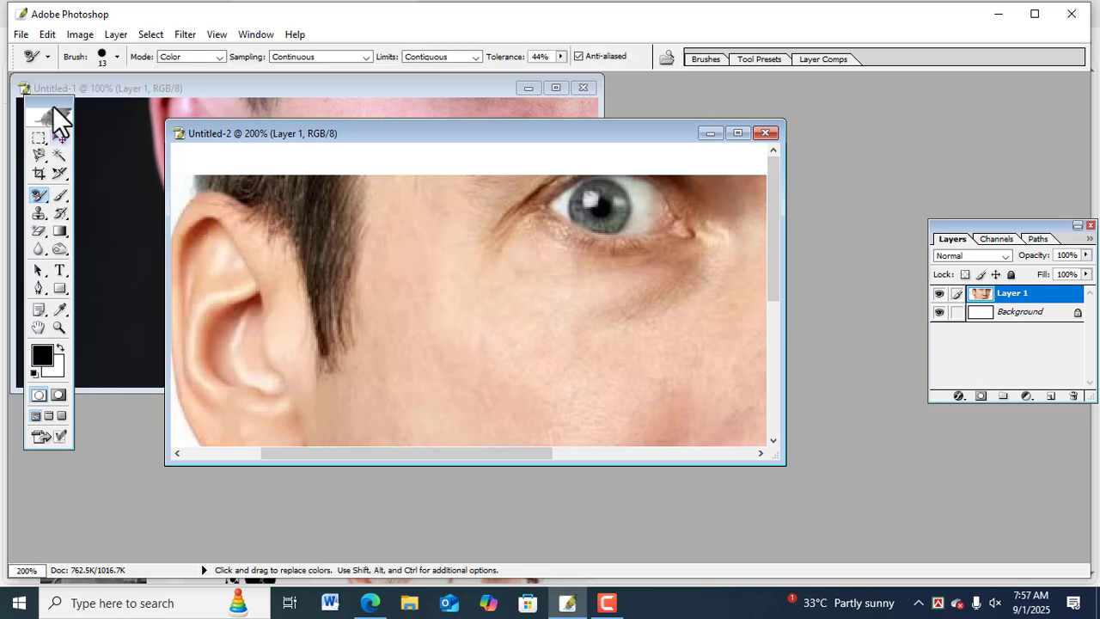
{"action": "right_click", "coordinate": [51, 59]}
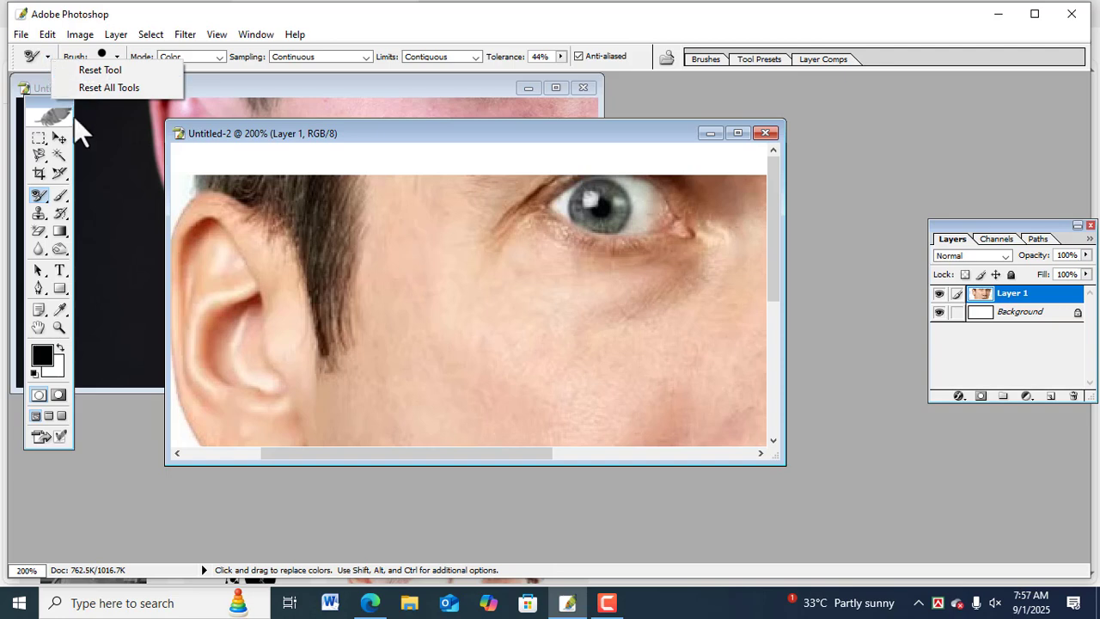
{"action": "left_click", "coordinate": [79, 93]}
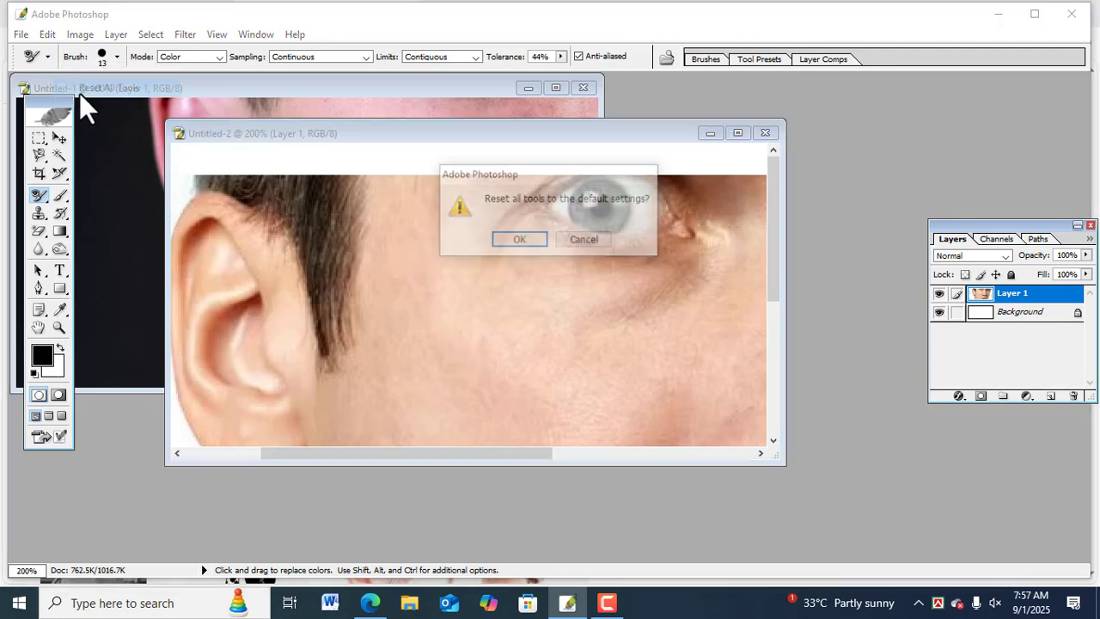
{"action": "left_click", "coordinate": [517, 241]}
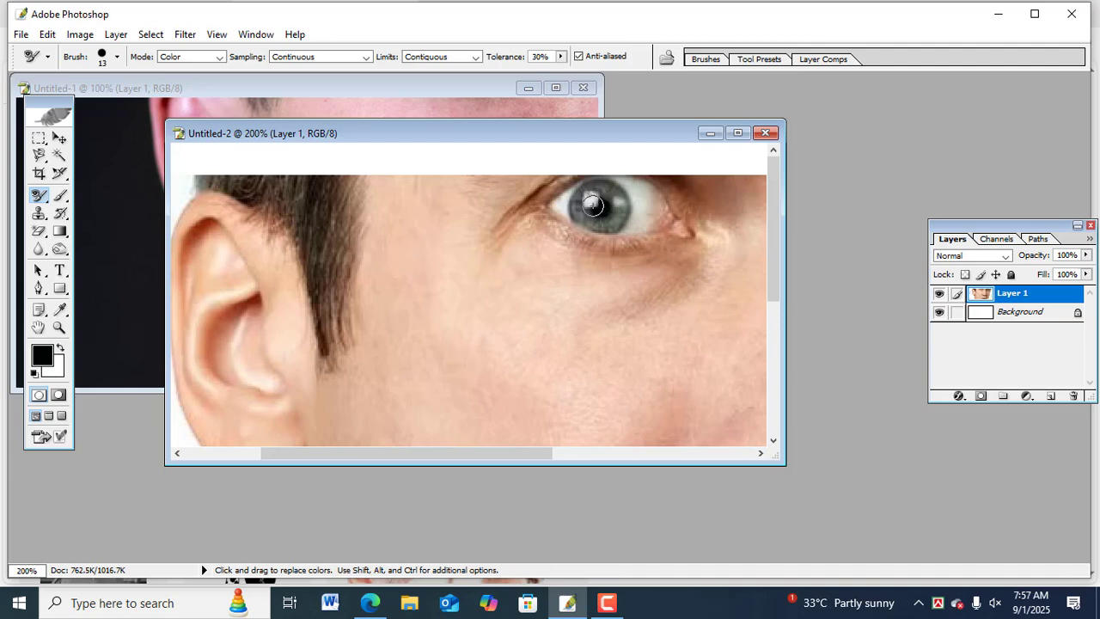
Recolor the iris of the eye nearest the visible ear with black, using the Color Replacement tool.
{"action": "left_click_drag", "start_coordinate": [590, 191], "coordinate": [605, 185]}
{"action": "left_click_drag", "start_coordinate": [604, 190], "coordinate": [590, 202]}
{"action": "left_click_drag", "start_coordinate": [511, 452], "coordinate": [771, 432]}
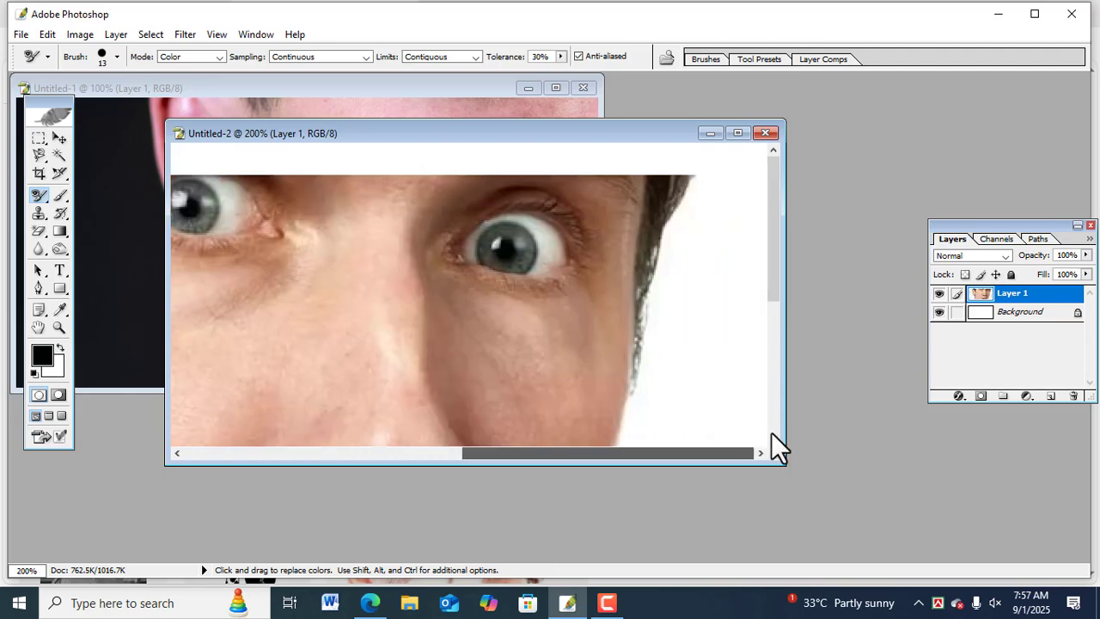
Switch back to the Patch tool and make the Untitled-1 photo the active document.
{"action": "left_click", "coordinate": [38, 194]}
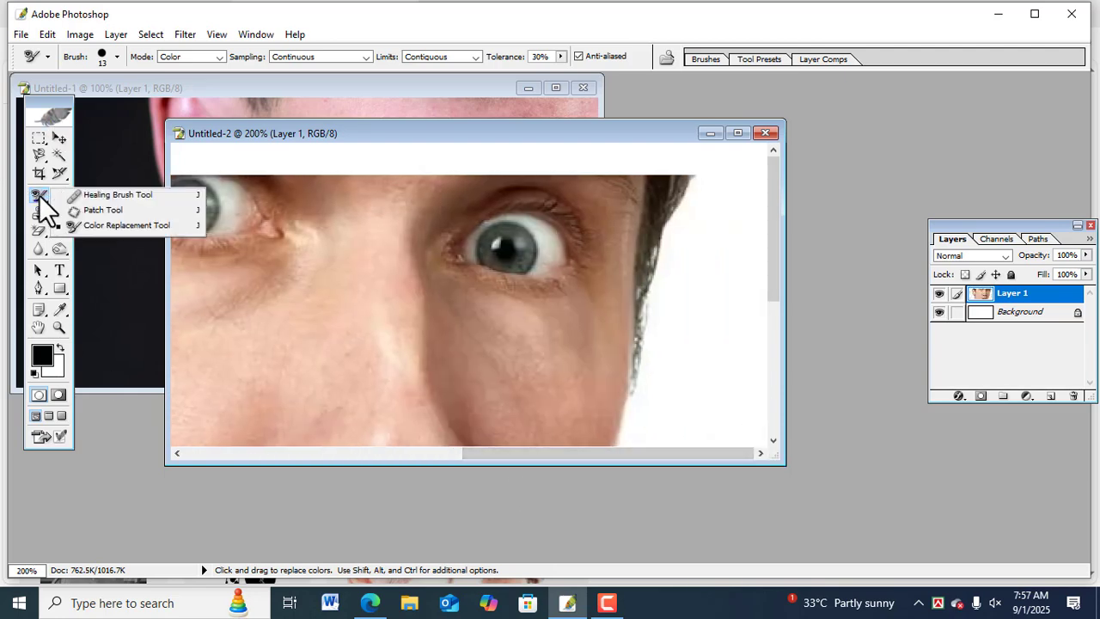
{"action": "left_click", "coordinate": [138, 212]}
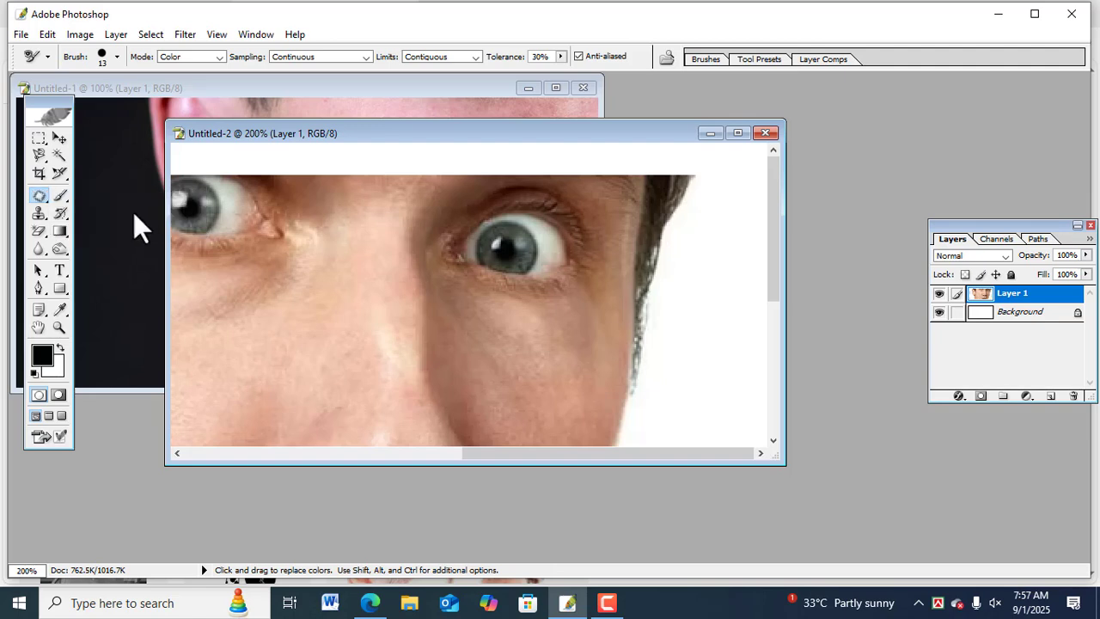
{"action": "left_click", "coordinate": [38, 199]}
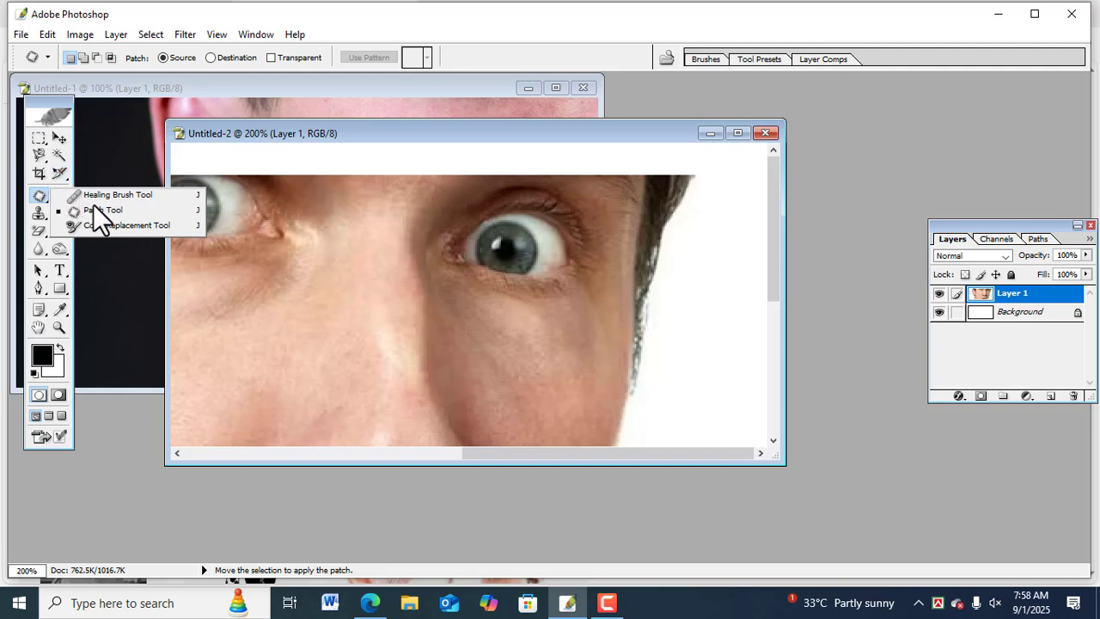
{"action": "left_click", "coordinate": [267, 90]}
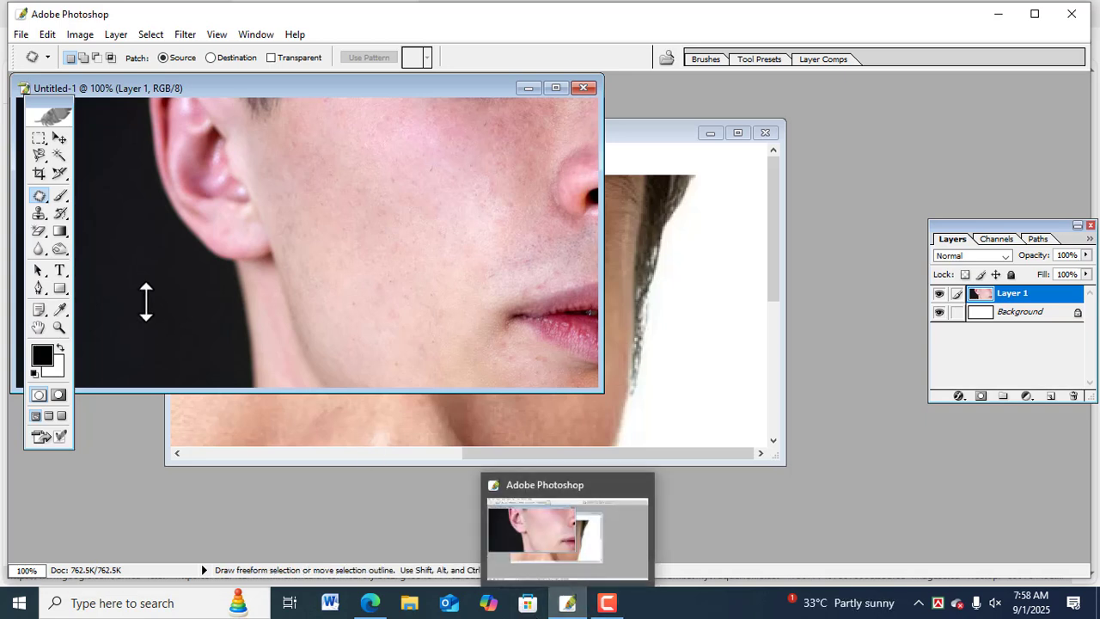
View the stamp and history brush tool variants, and make the Clone Stamp tool active.
{"action": "left_click", "coordinate": [39, 214]}
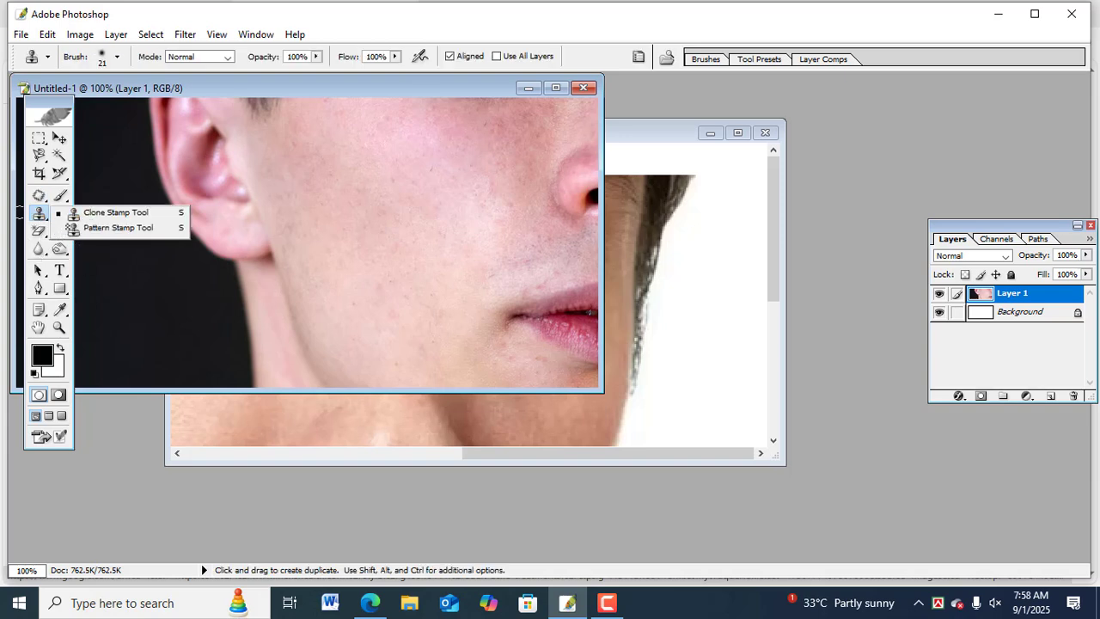
{"action": "left_click", "coordinate": [40, 219]}
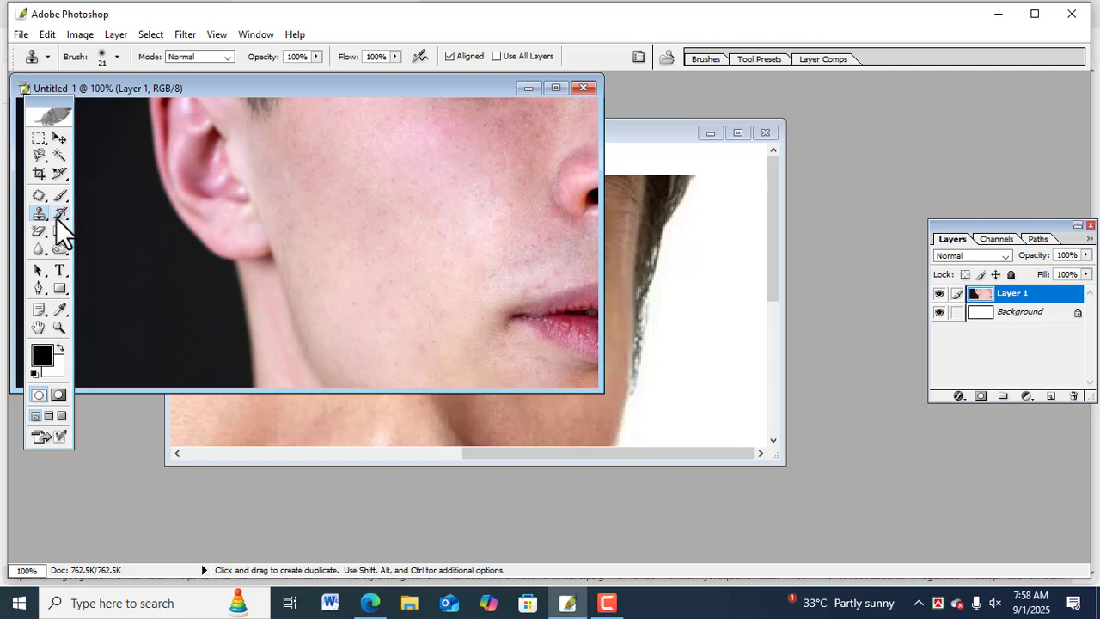
{"action": "left_click", "coordinate": [58, 216]}
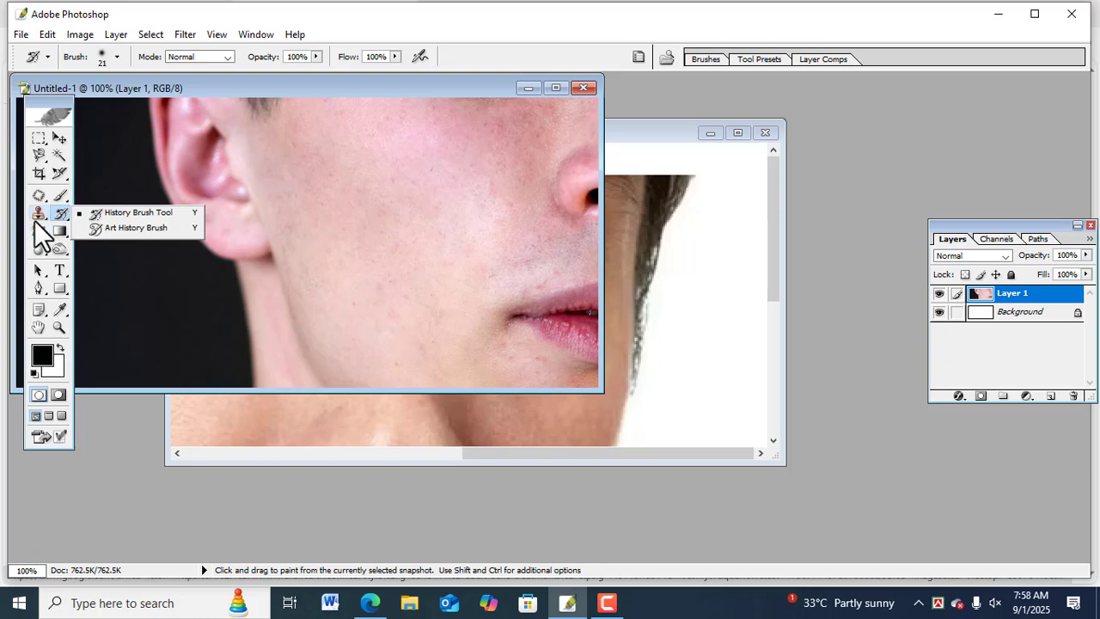
{"action": "left_click", "coordinate": [38, 217]}
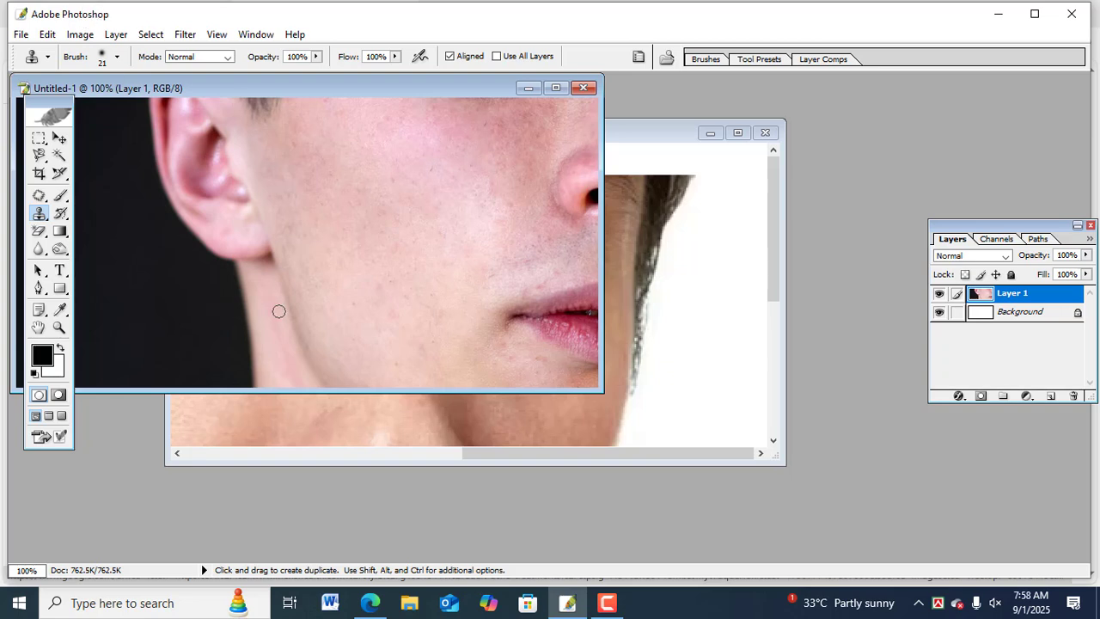
{"action": "left_click", "coordinate": [620, 611]}
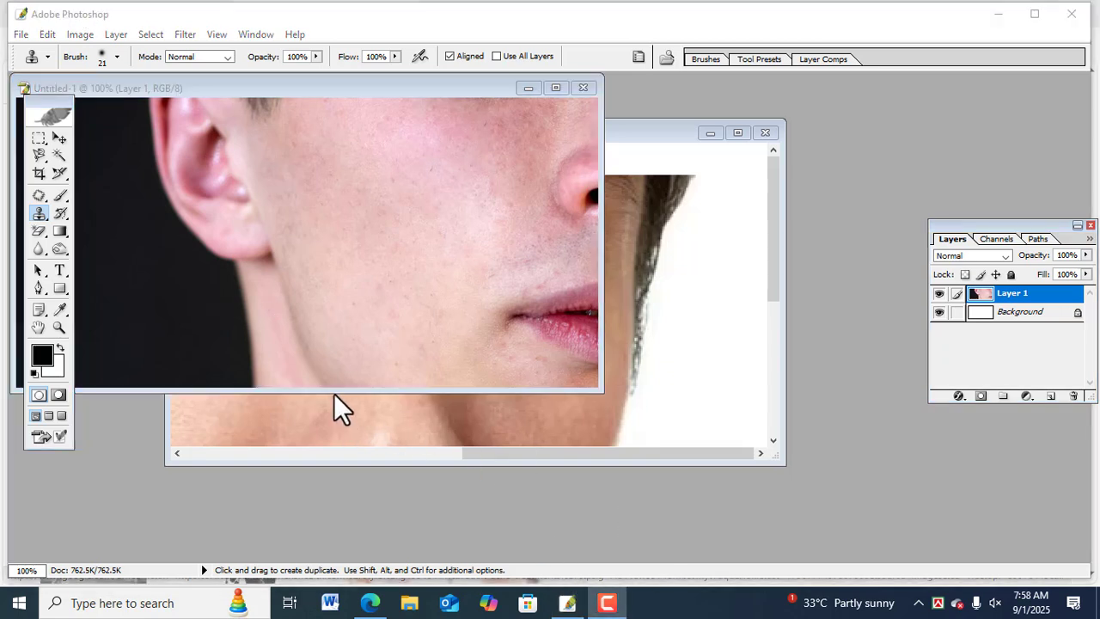